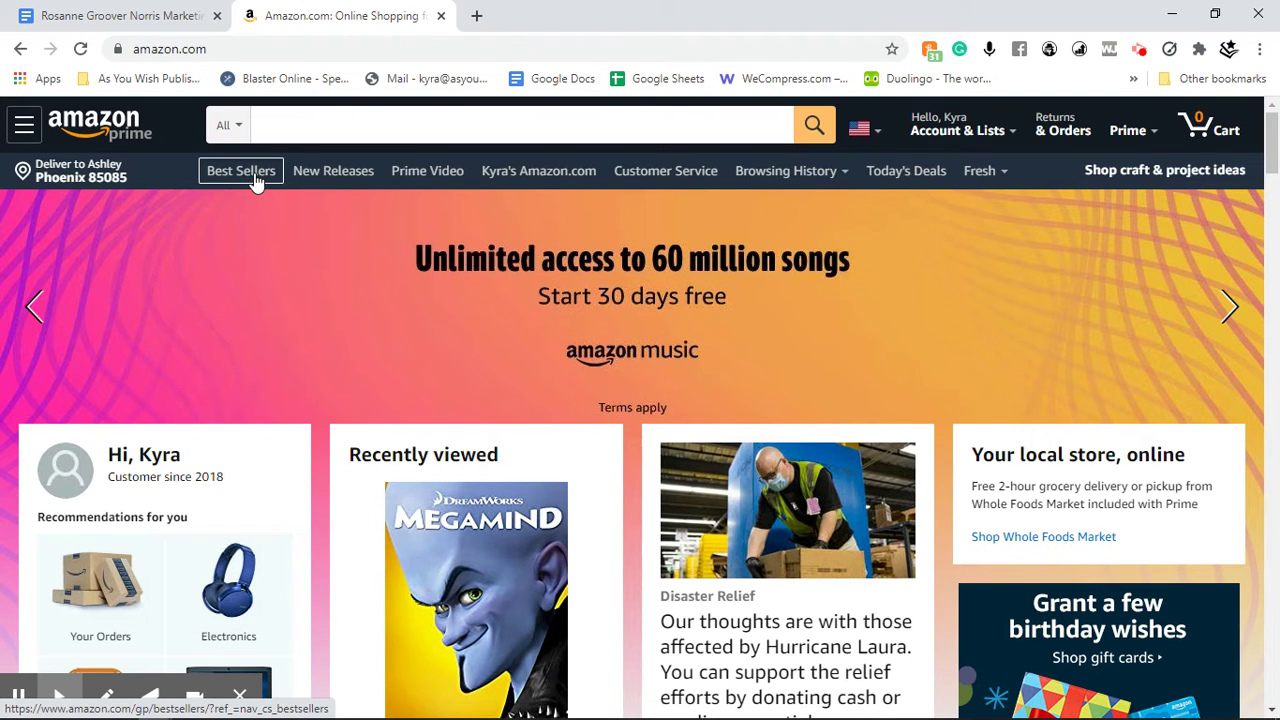
Step: Open Amazon Best Sellers and narrow it to Kindle Store, then Kindle eBooks
left_click(257, 180)
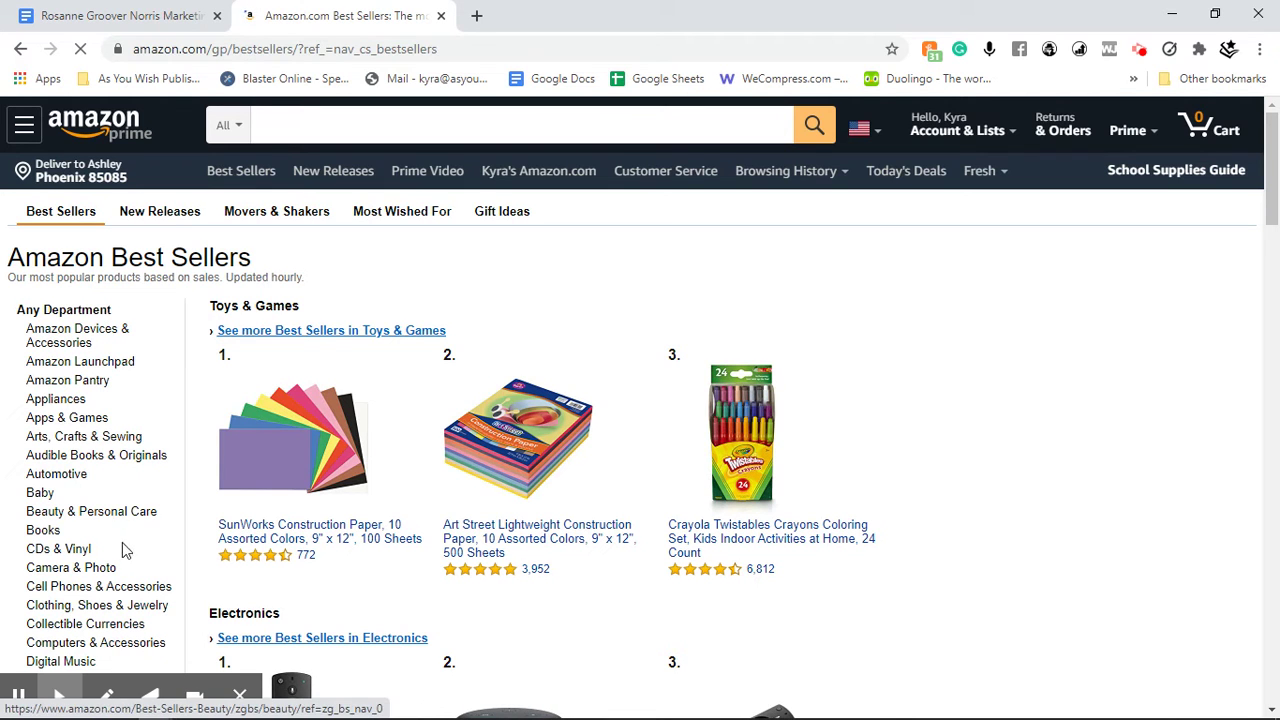
scroll(120, 378, "down", 2)
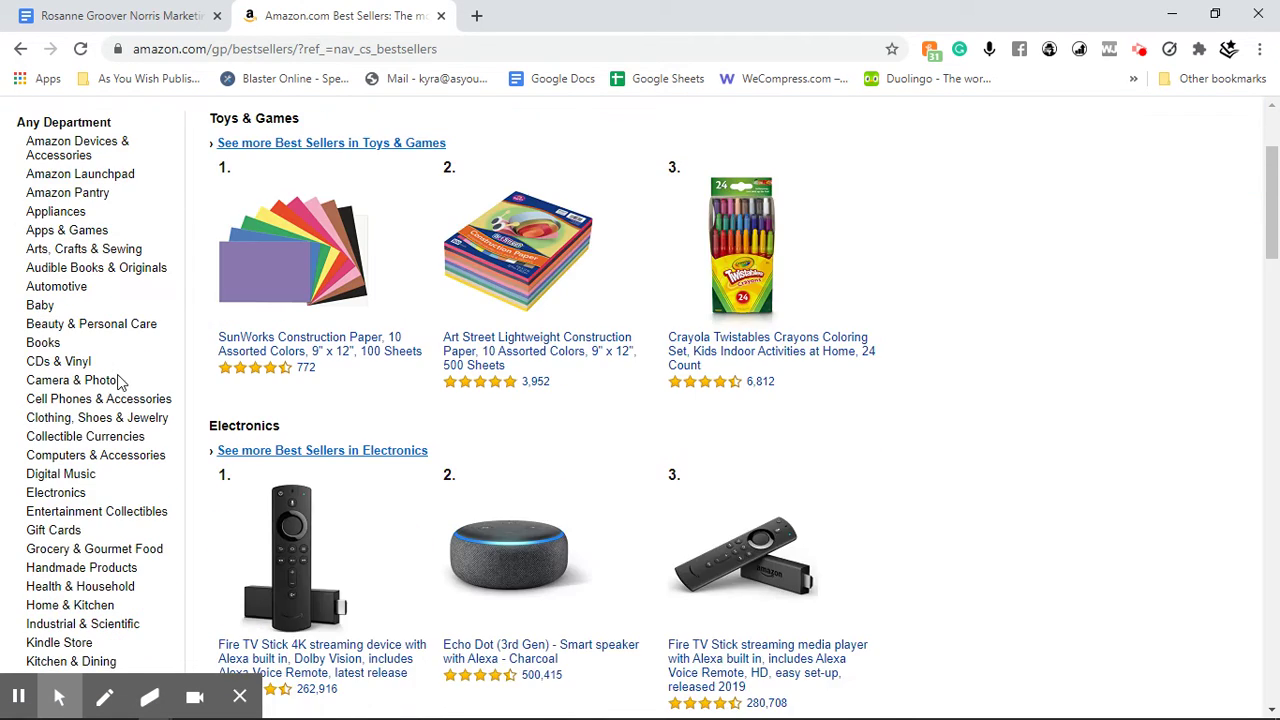
scroll(120, 385, "down", 1)
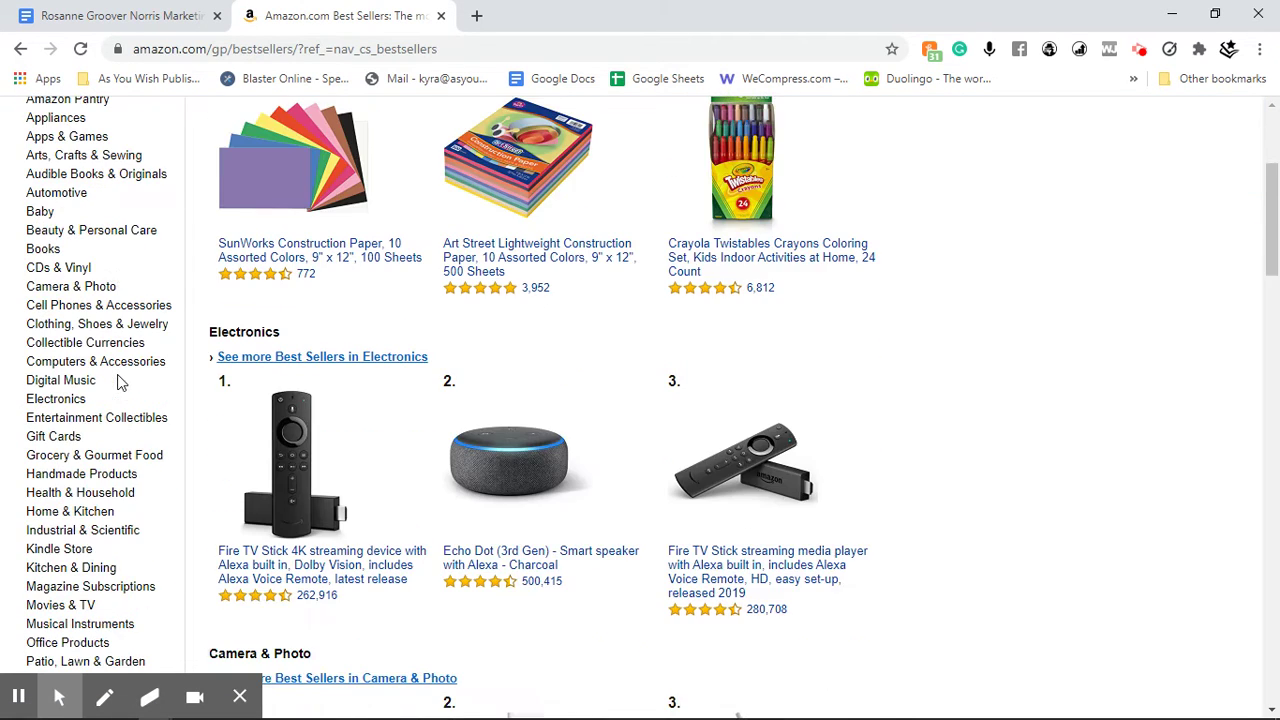
left_click(70, 556)
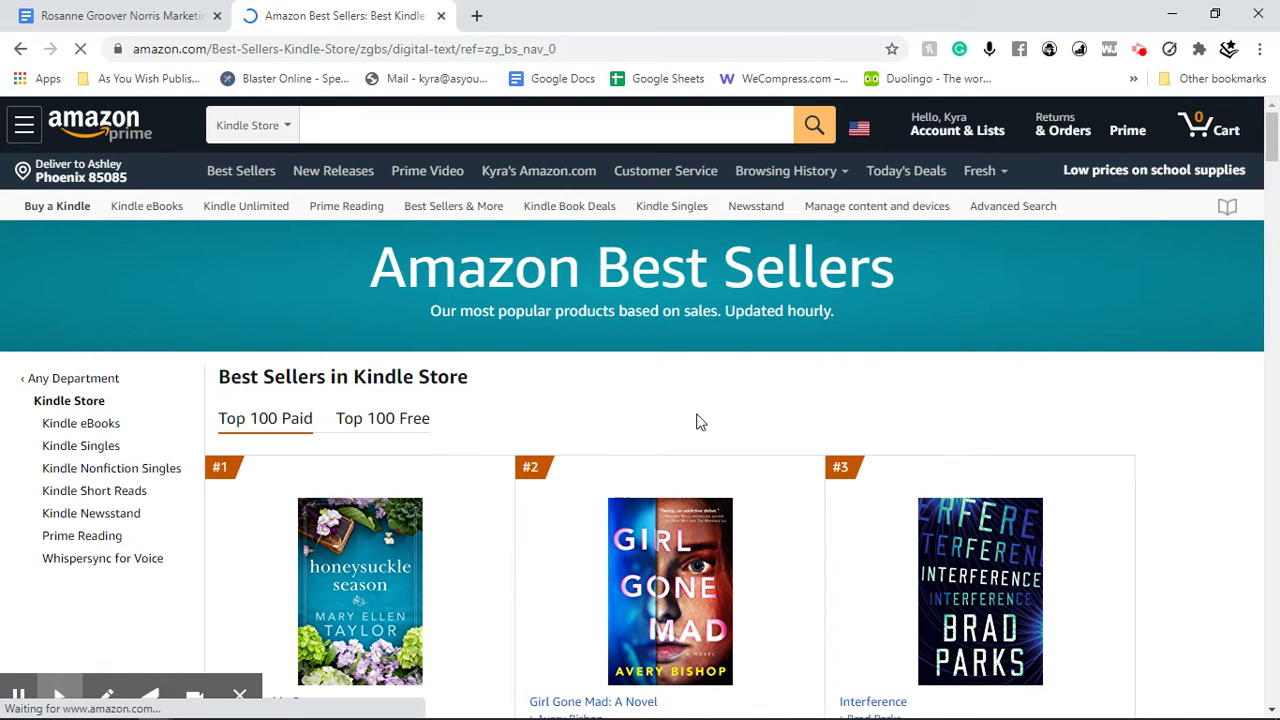
left_click(90, 425)
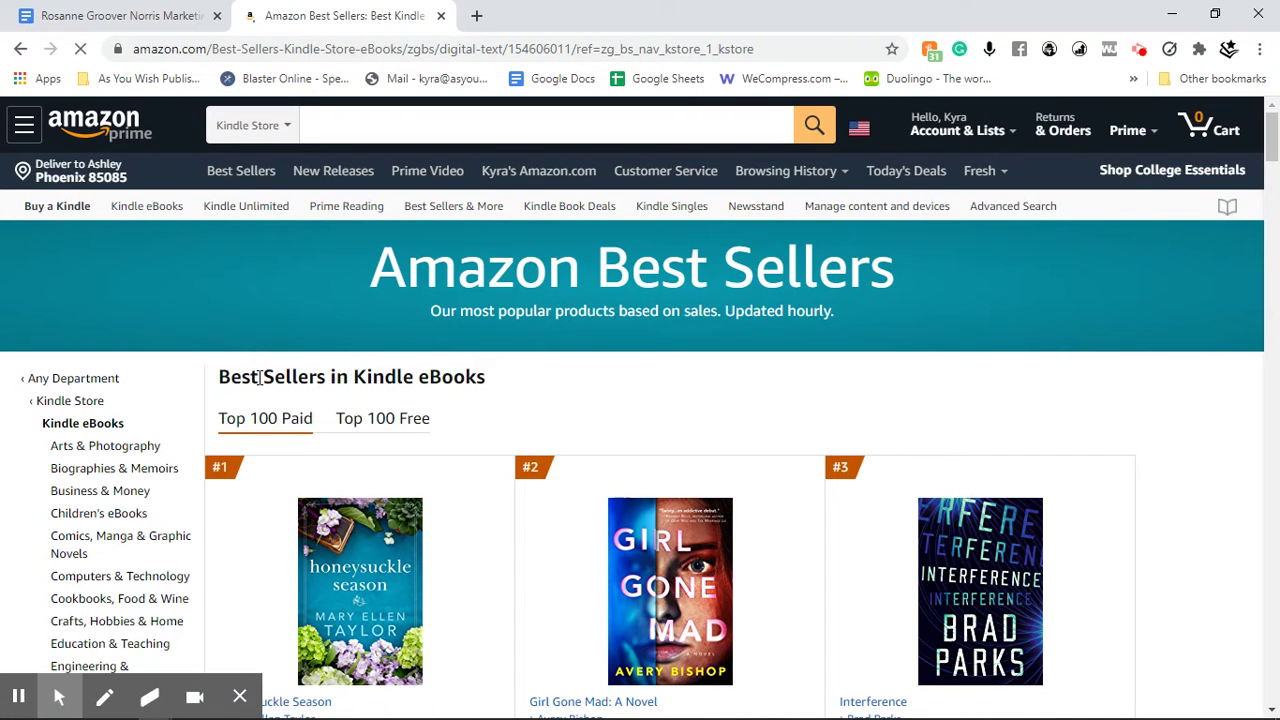
Step: Narrow the Kindle eBooks best sellers to the Health, Fitness & Dieting category
scroll(166, 537, "down", 3)
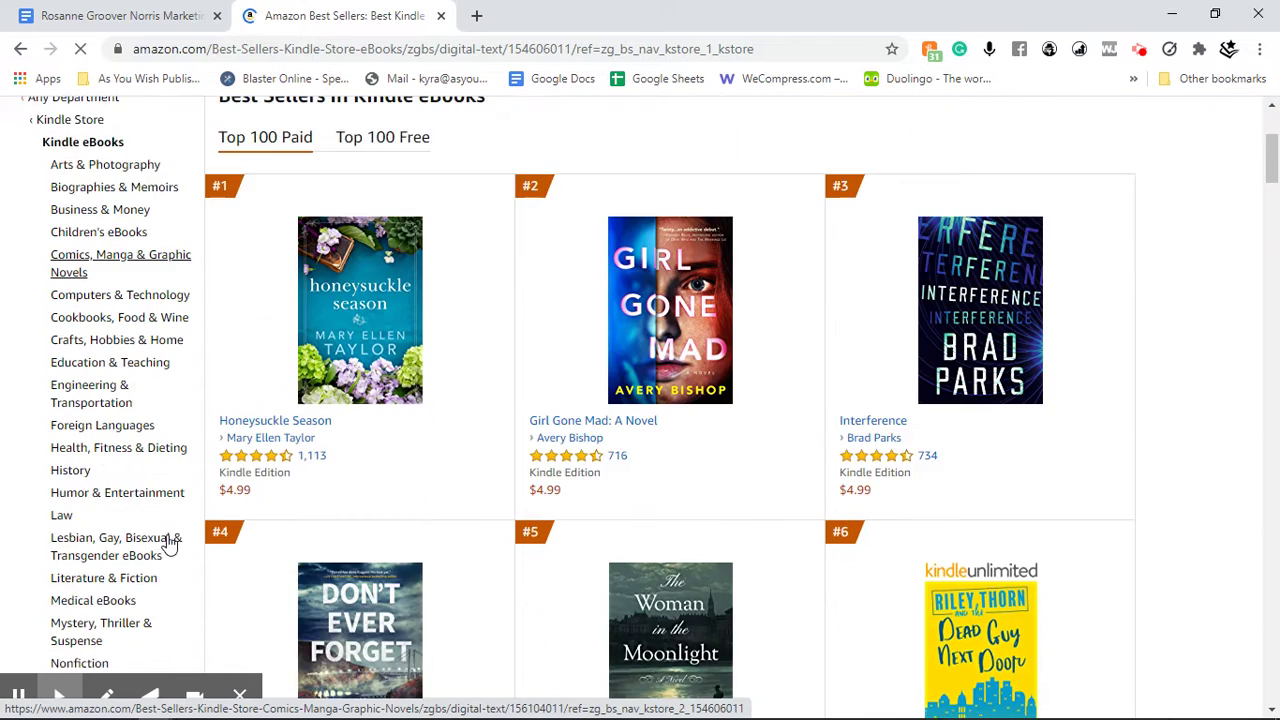
scroll(170, 541, "down", 2)
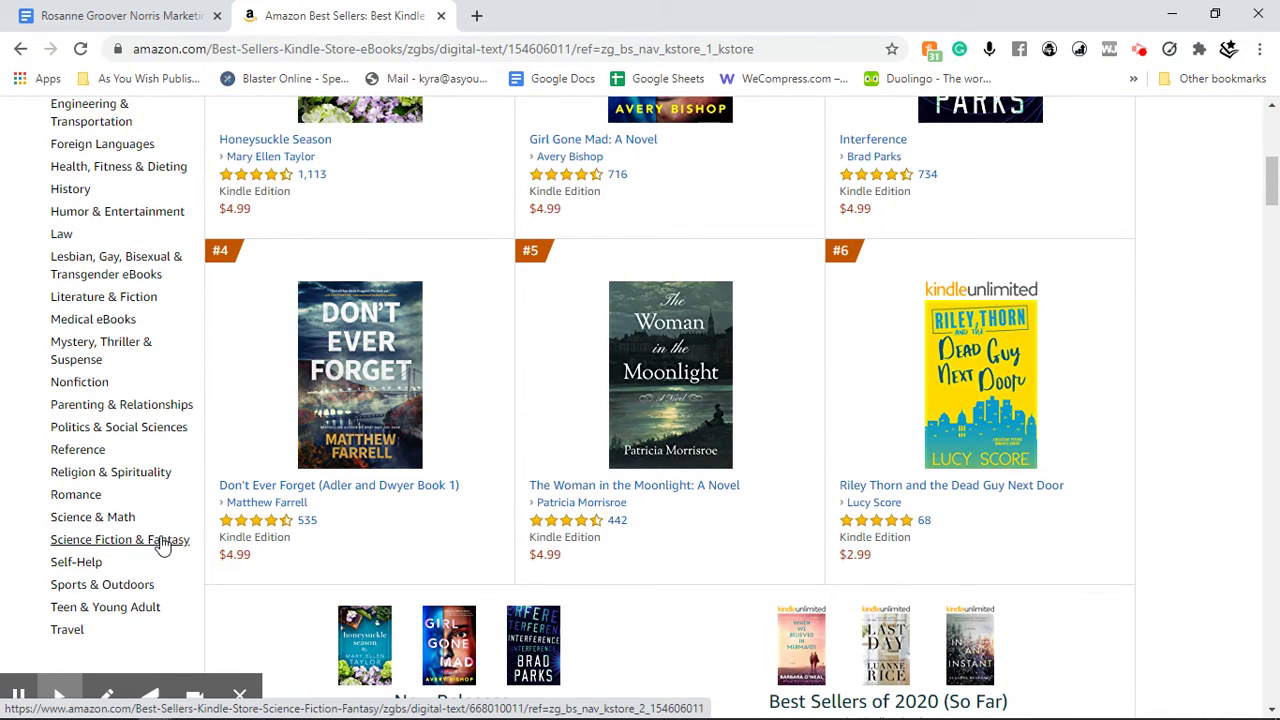
scroll(163, 544, "up", 1)
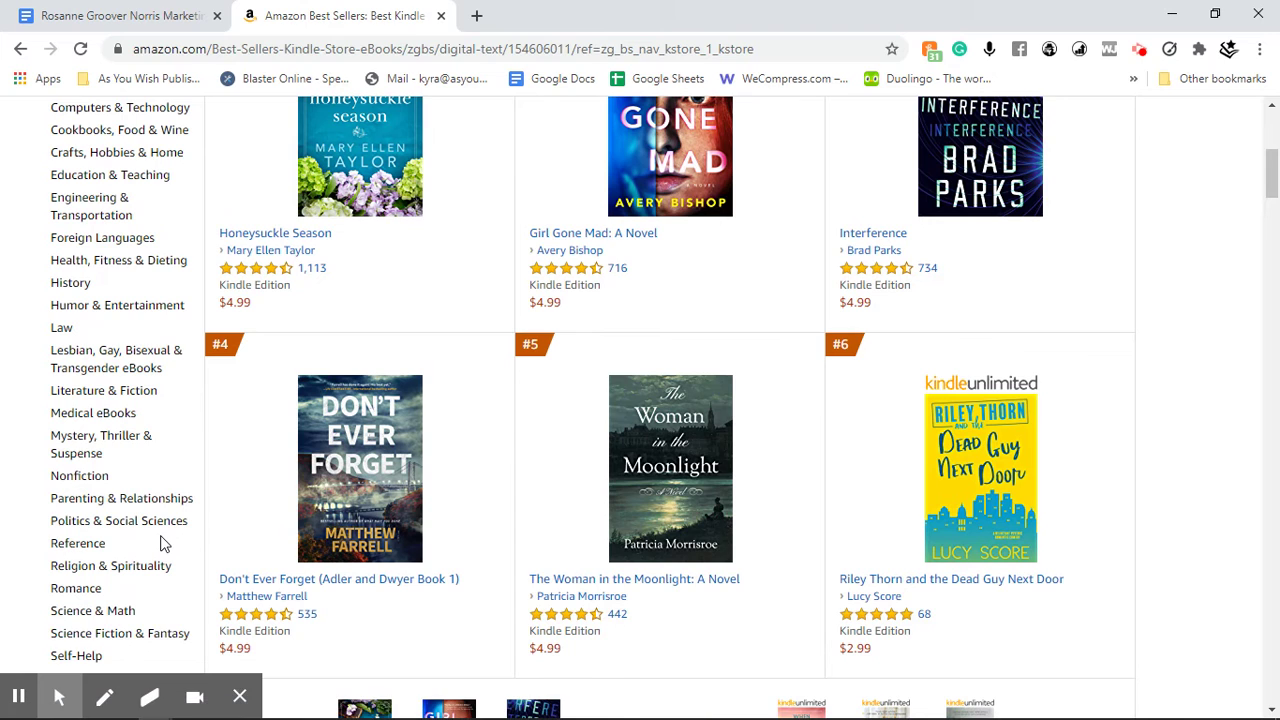
scroll(164, 544, "up", 1)
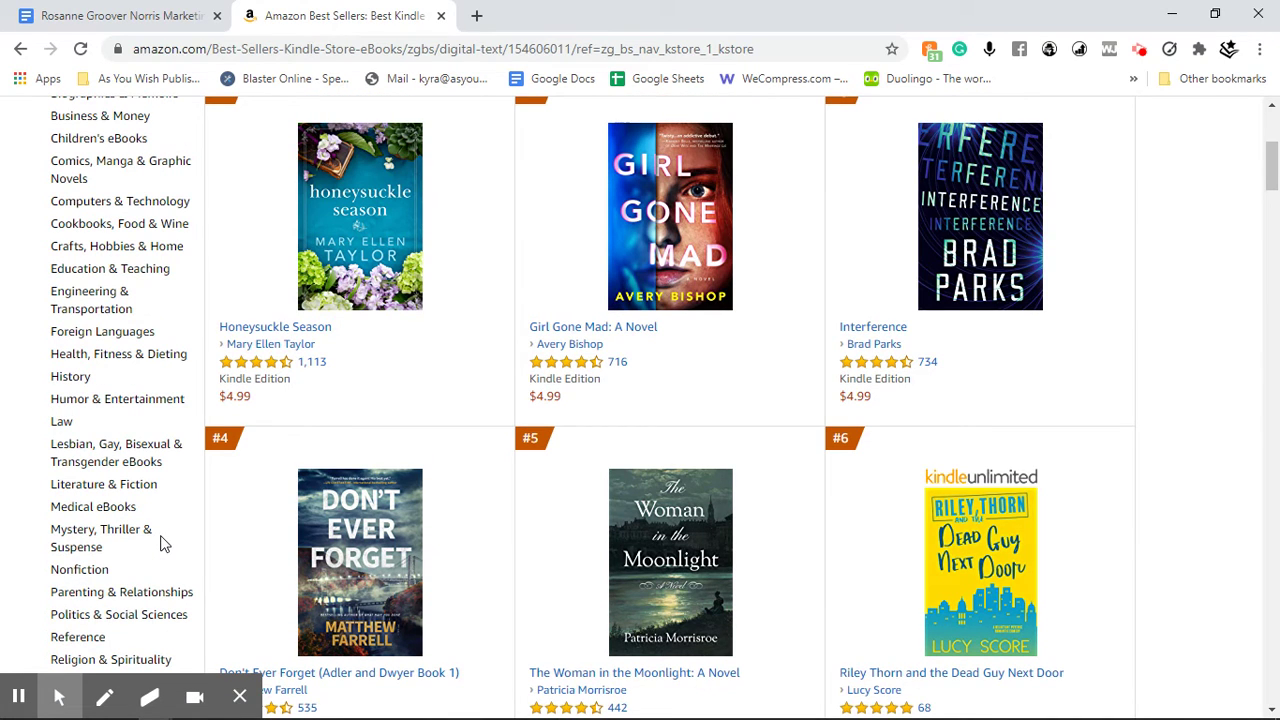
left_click(160, 356)
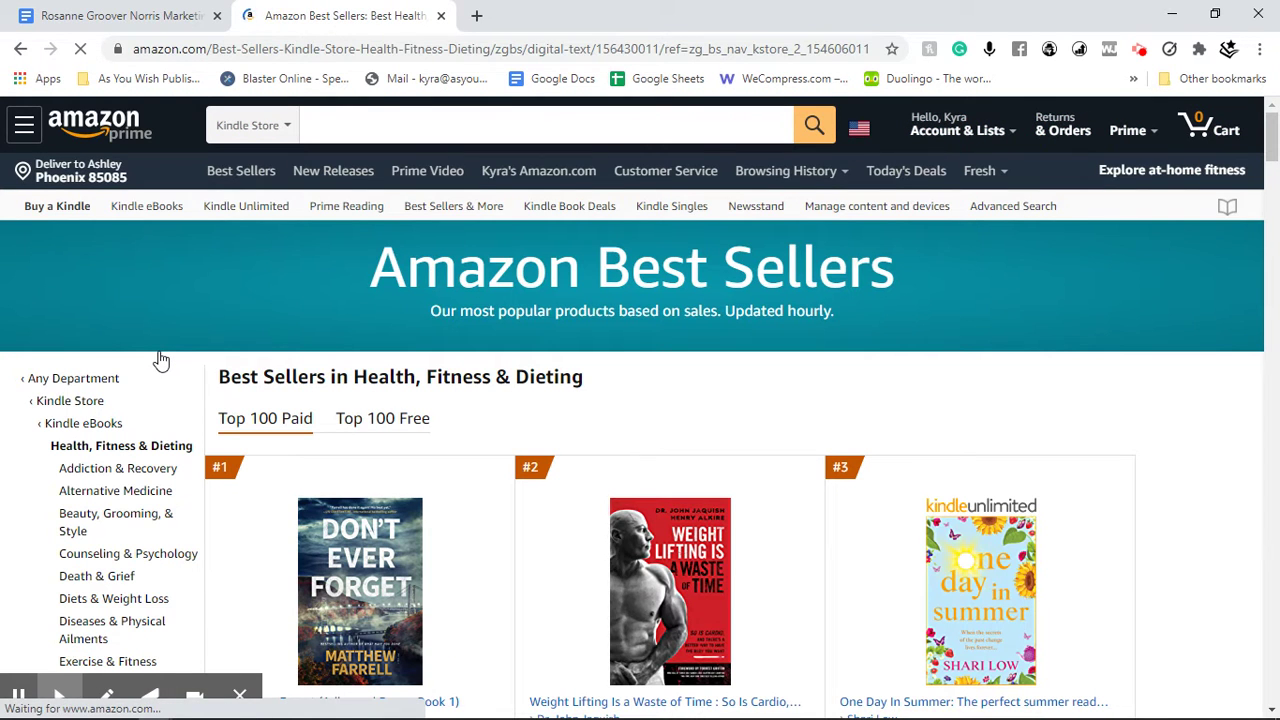
Step: Scroll down the Health, Fitness & Dieting Kindle best-seller list
scroll(692, 402, "down", 1)
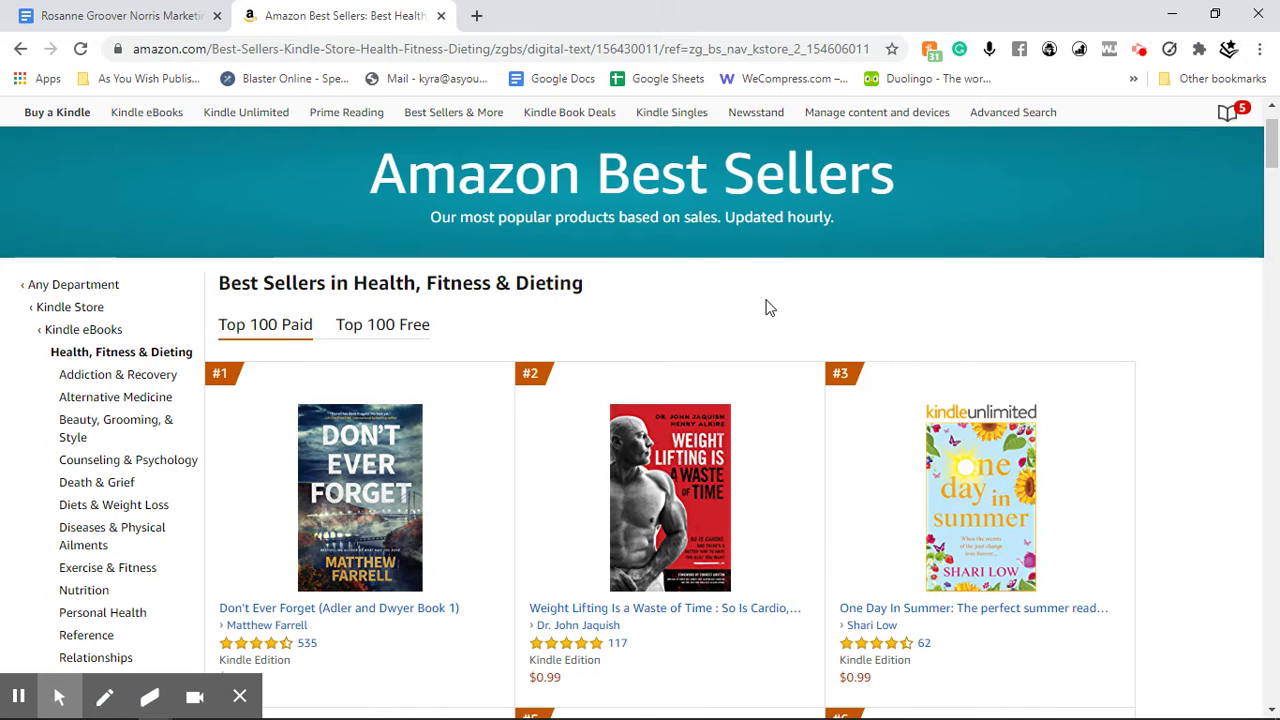
Step: Review KDSPY's top-20 paid Health, Fitness & Dieting analysis: 6162 daily sales for #1
left_click(1049, 51)
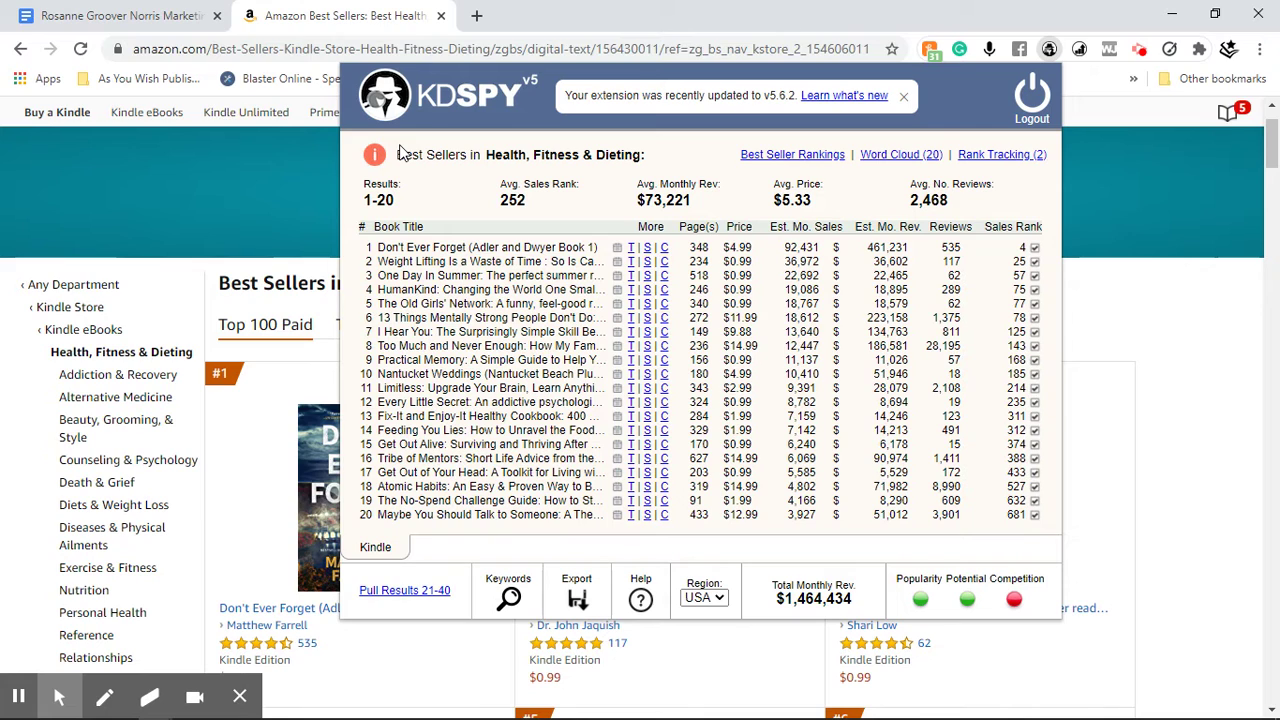
mouse_move(374, 154)
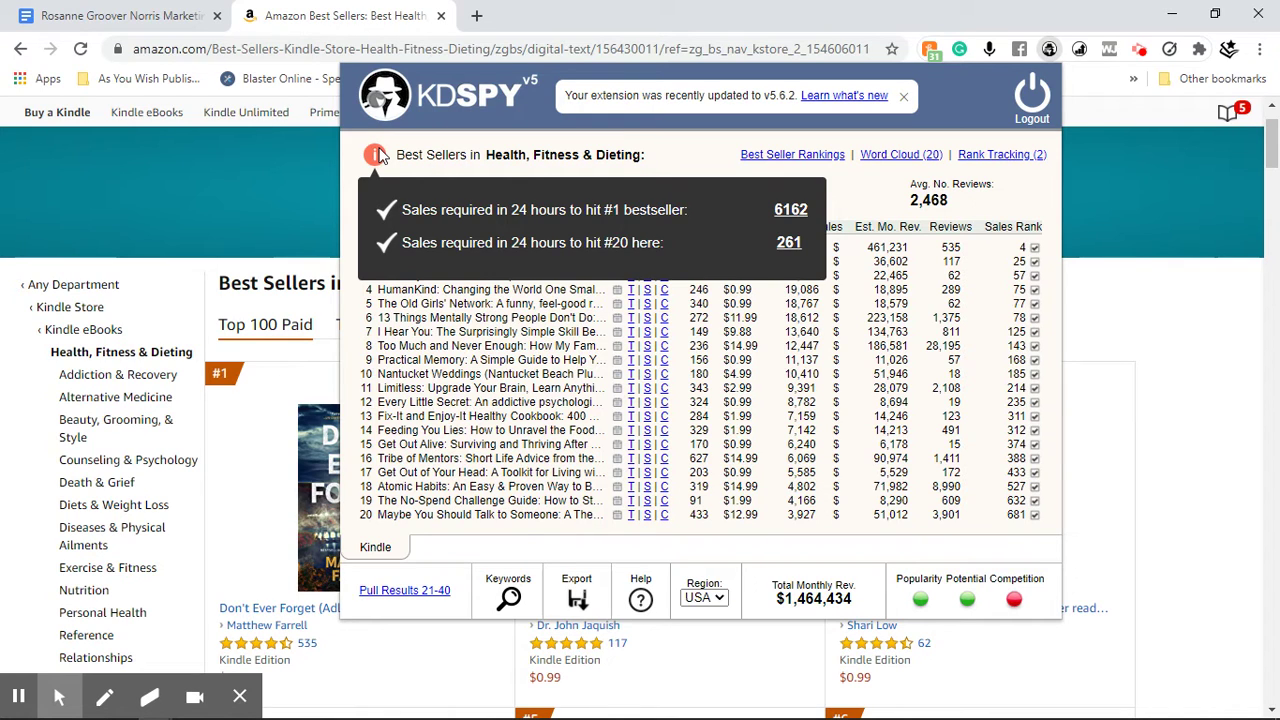
left_click(272, 189)
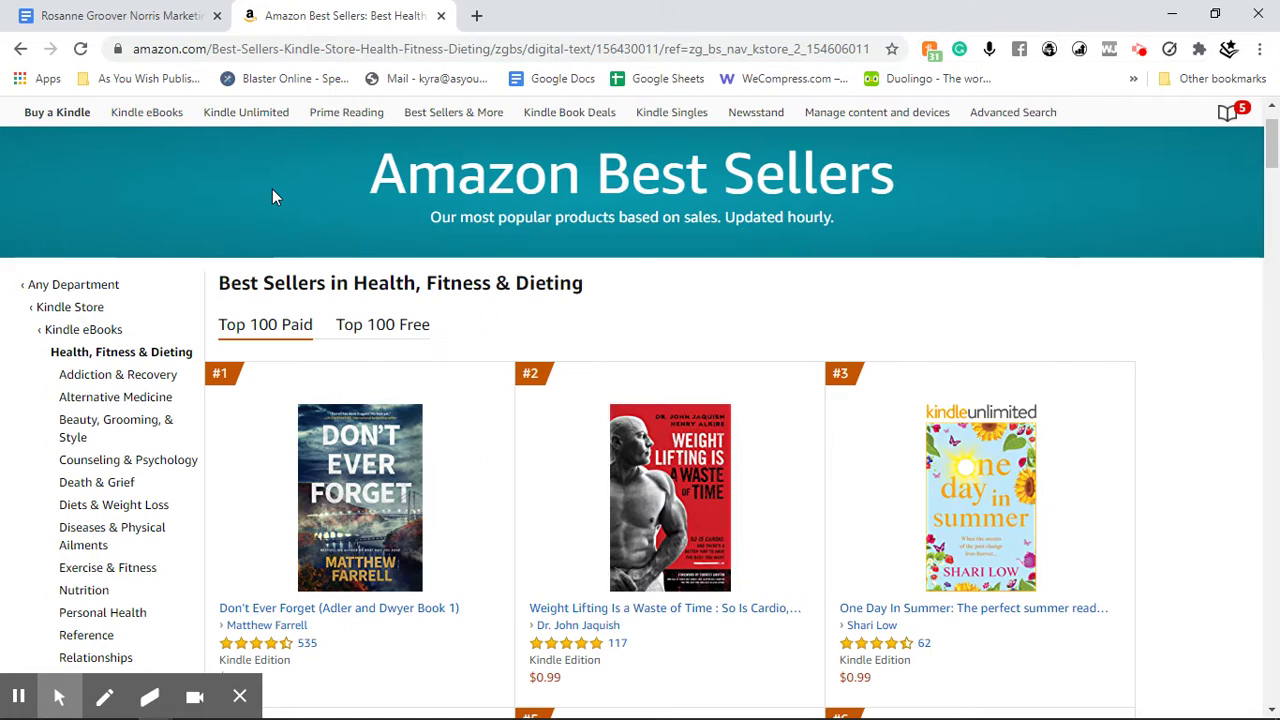
Step: Switch to Top 100 Free and check KDSPY: 867 daily sales needed for #1
left_click(370, 332)
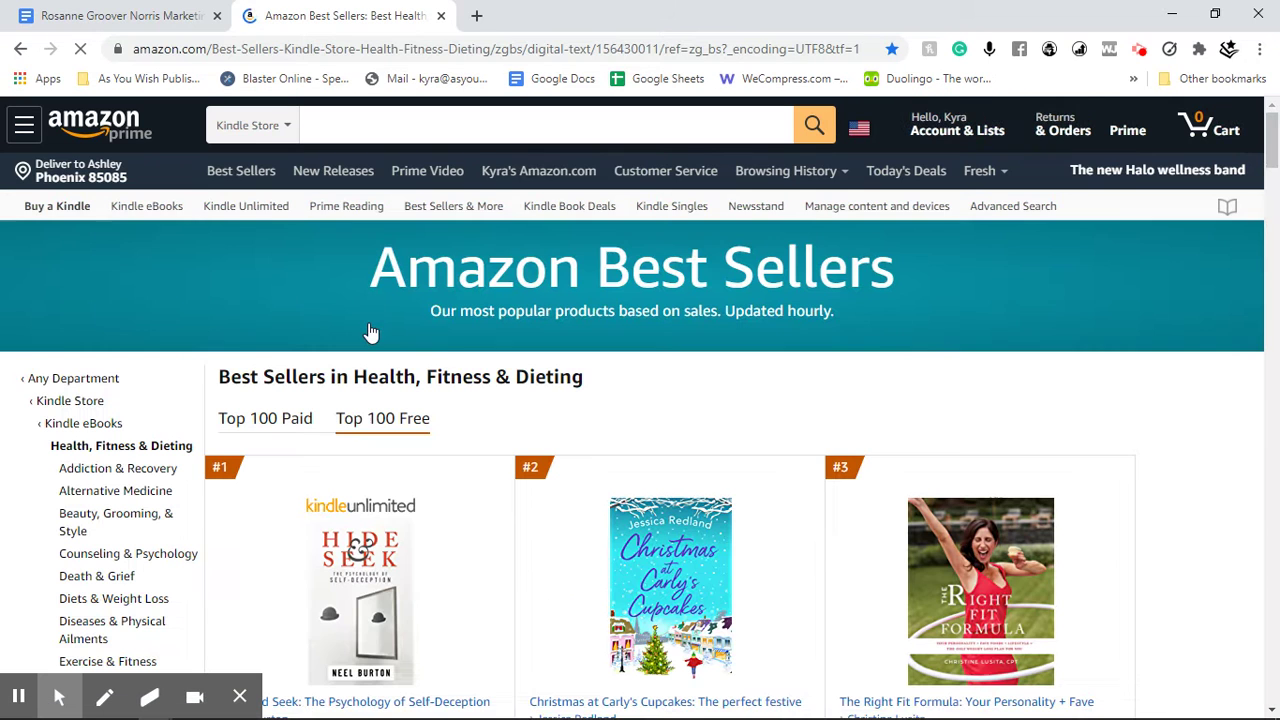
left_click(1049, 49)
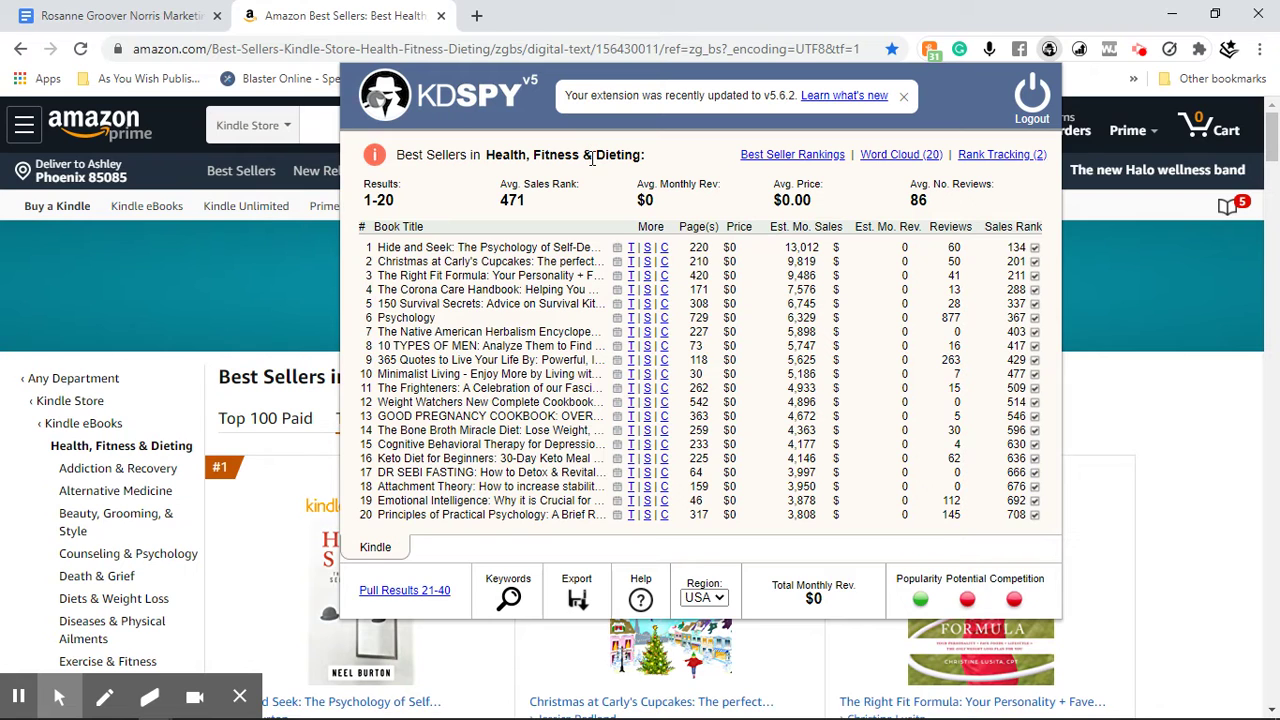
left_click(257, 284)
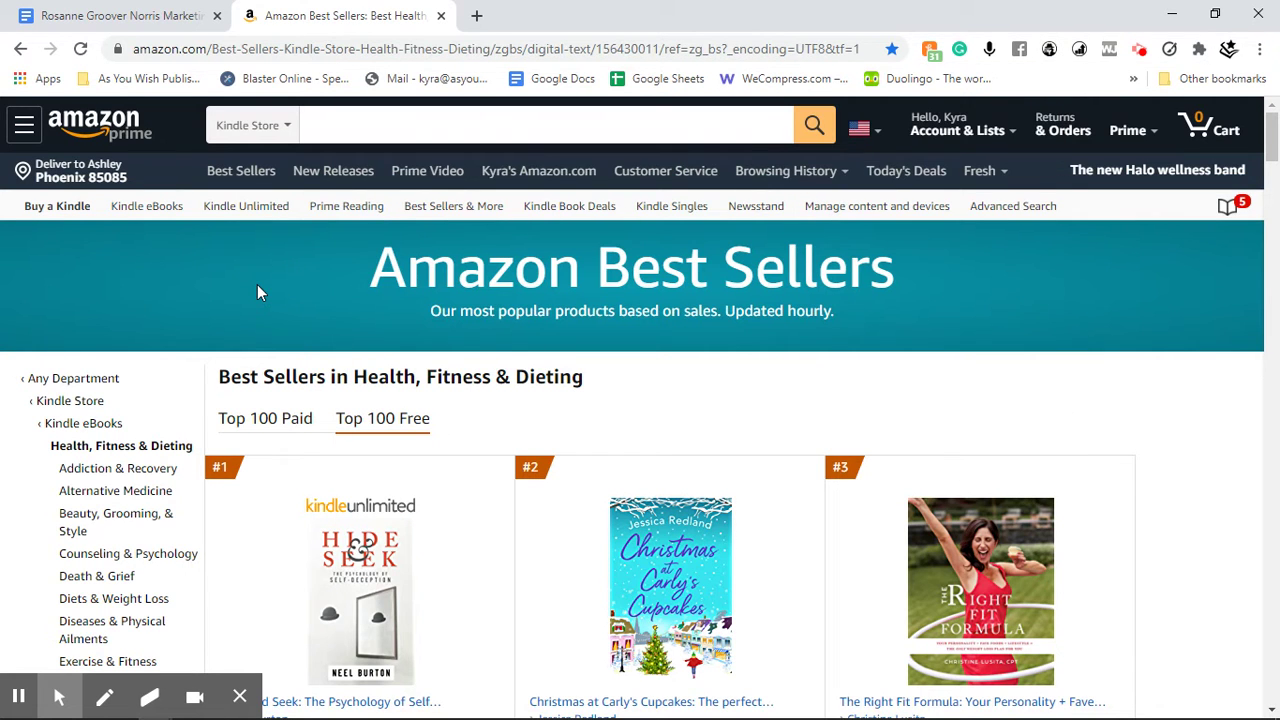
Step: Check KDSPY for free Counseling & Psychology best sellers (#1 ≈ 13,012 monthly sales) and browse them
scroll(237, 346, "down", 3)
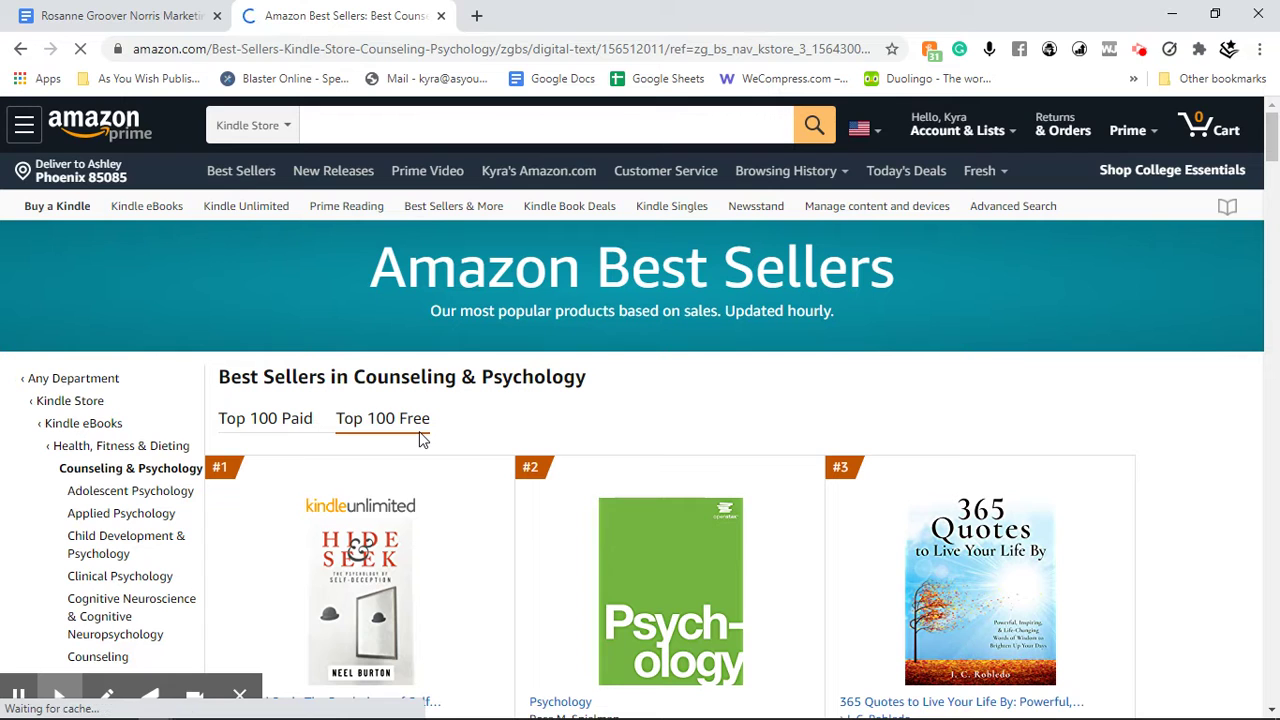
left_click(1048, 52)
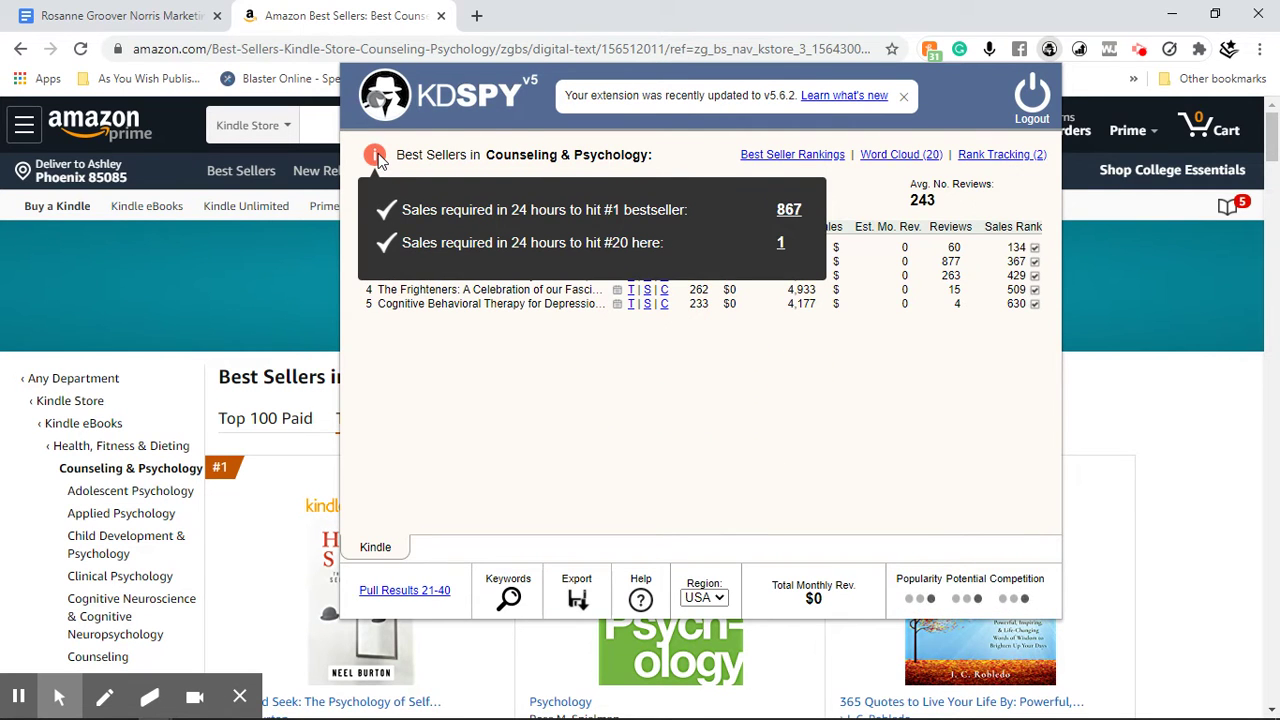
left_click(270, 270)
scroll(272, 285, "down", 1)
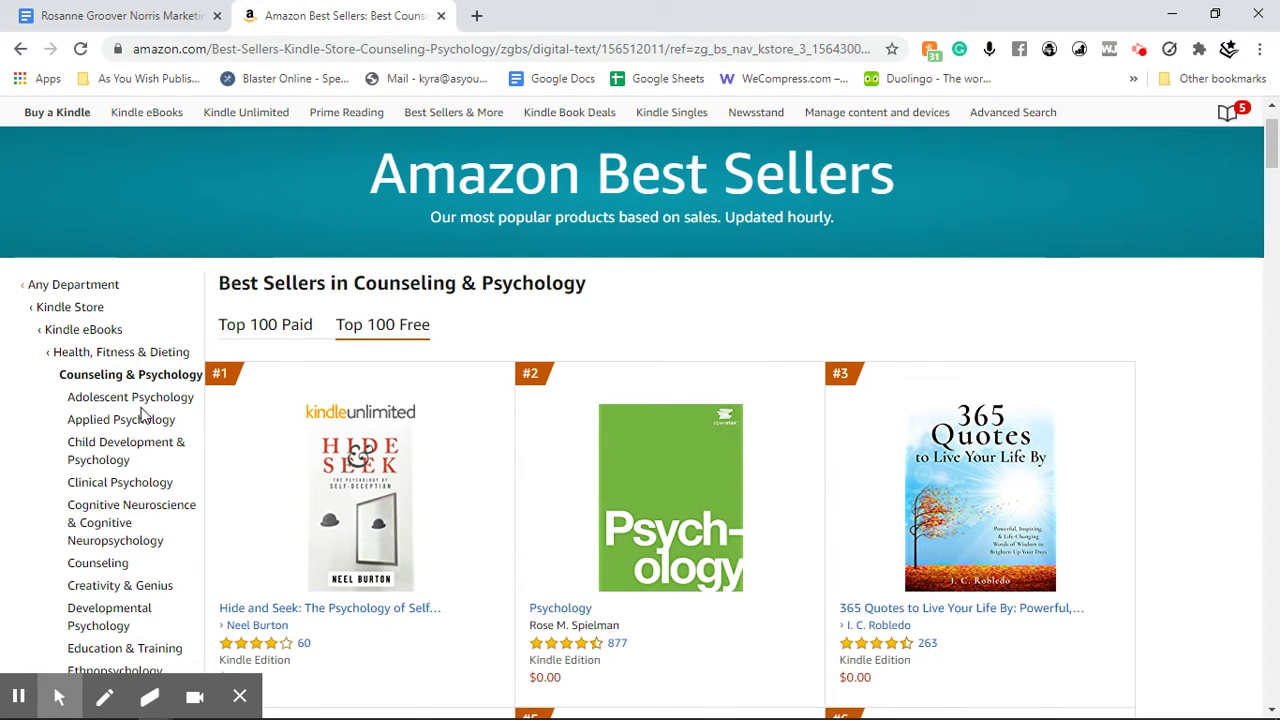
scroll(242, 404, "down", 1)
scroll(242, 404, "down", 1)
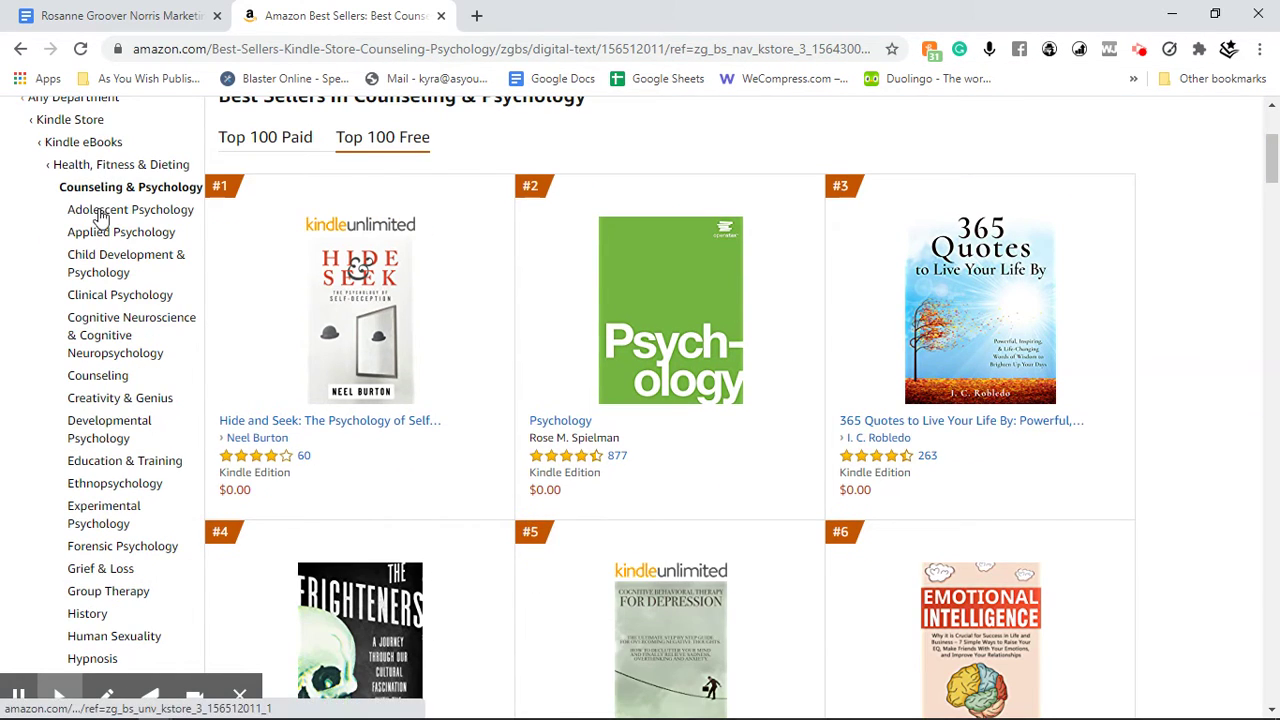
scroll(97, 208, "up", 1)
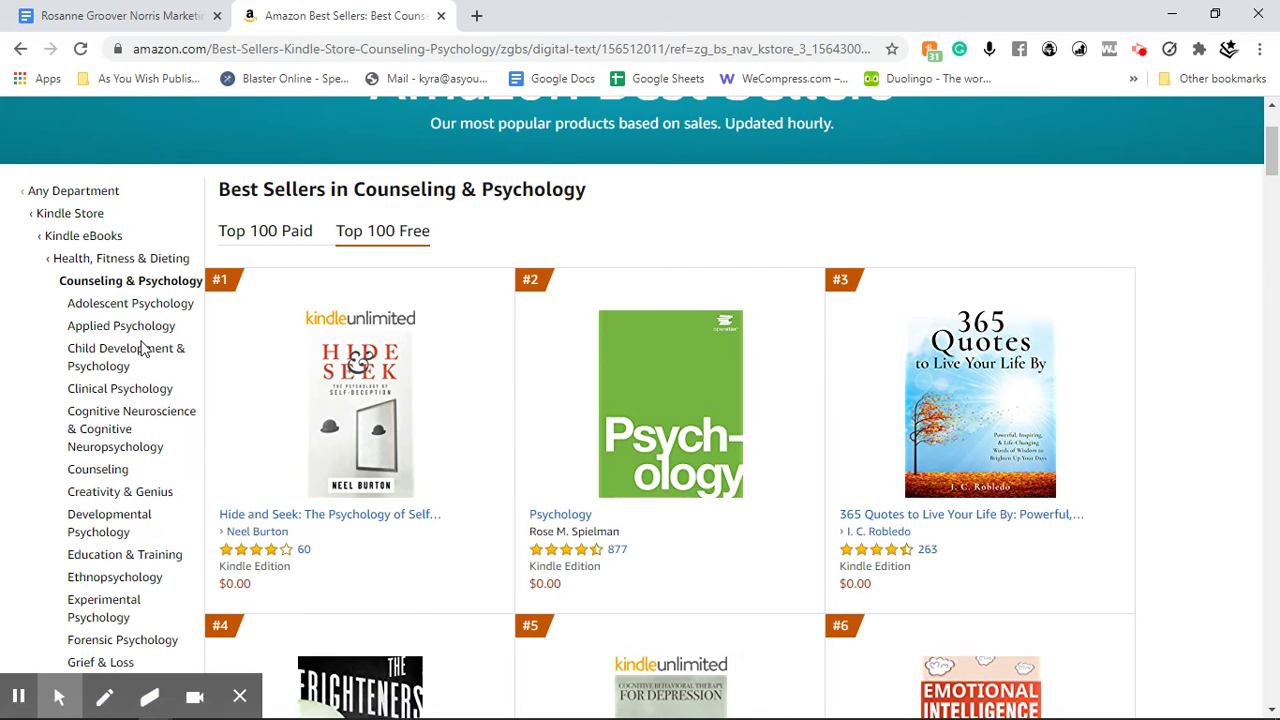
scroll(145, 350, "down", 2)
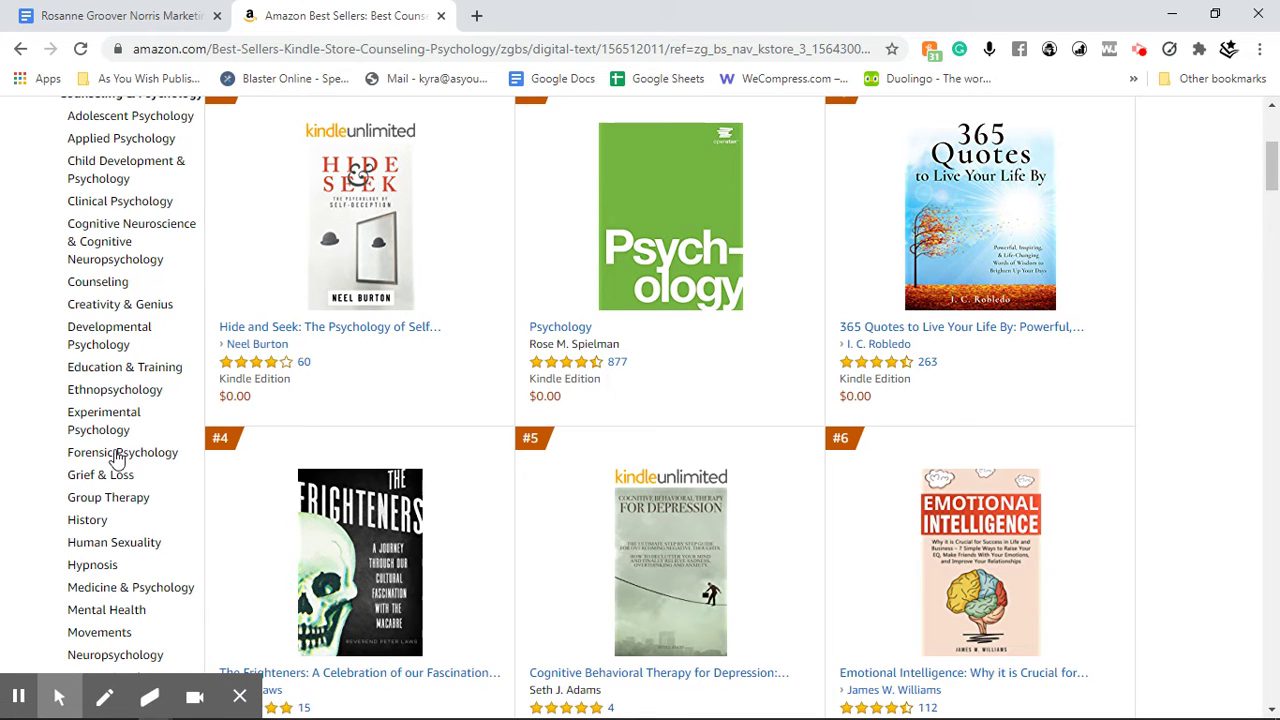
scroll(118, 480, "down", 1)
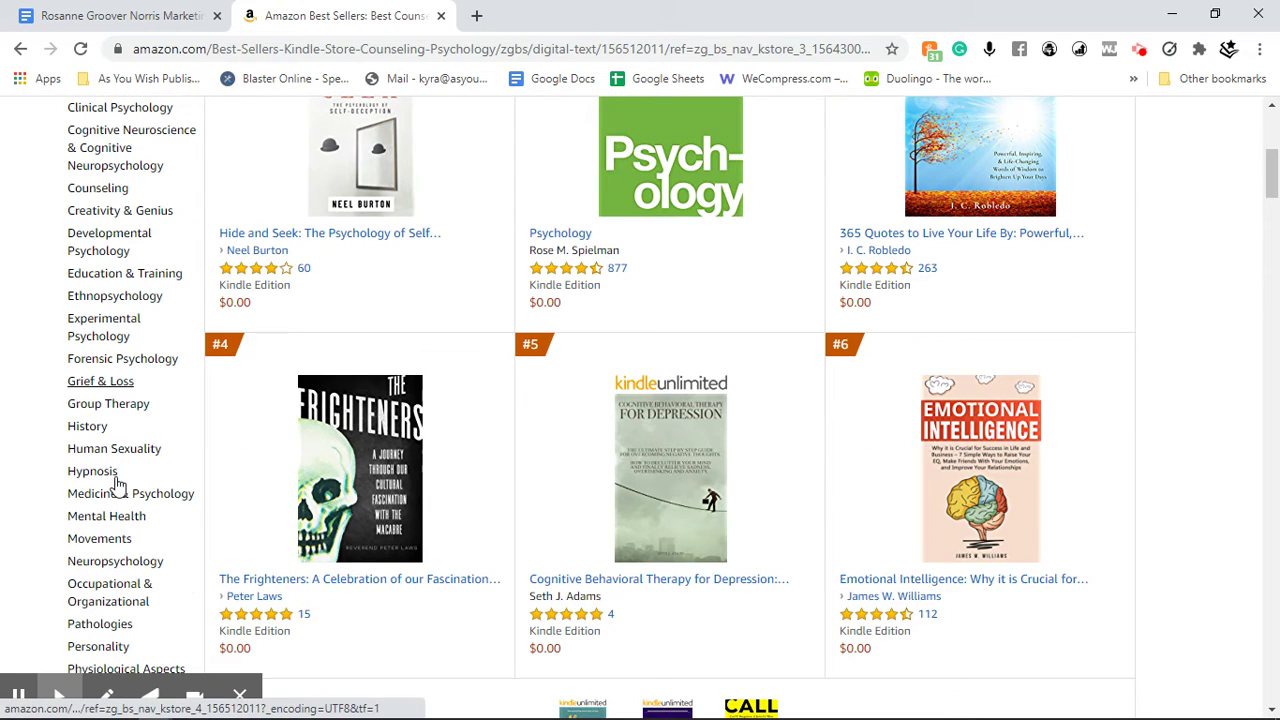
Step: Open the Grief & Loss free best sellers and review its KDSPY sales analysis
left_click(112, 389)
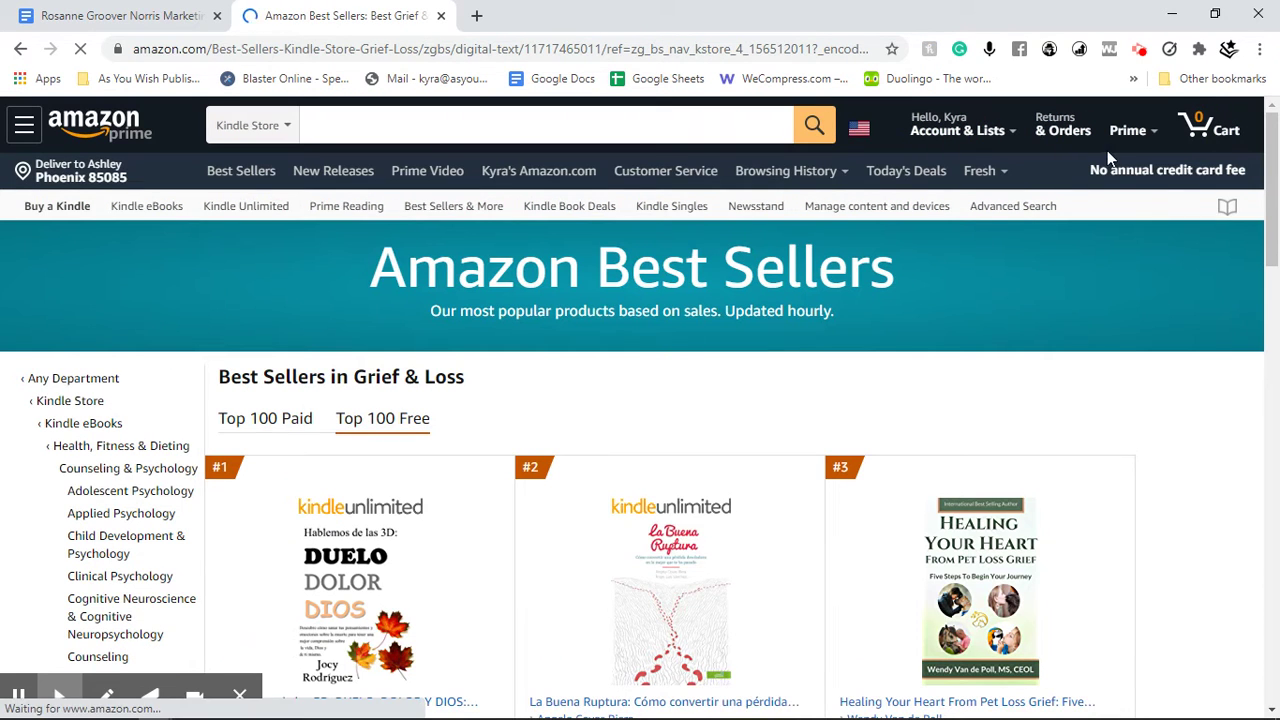
scroll(138, 441, "down", 1)
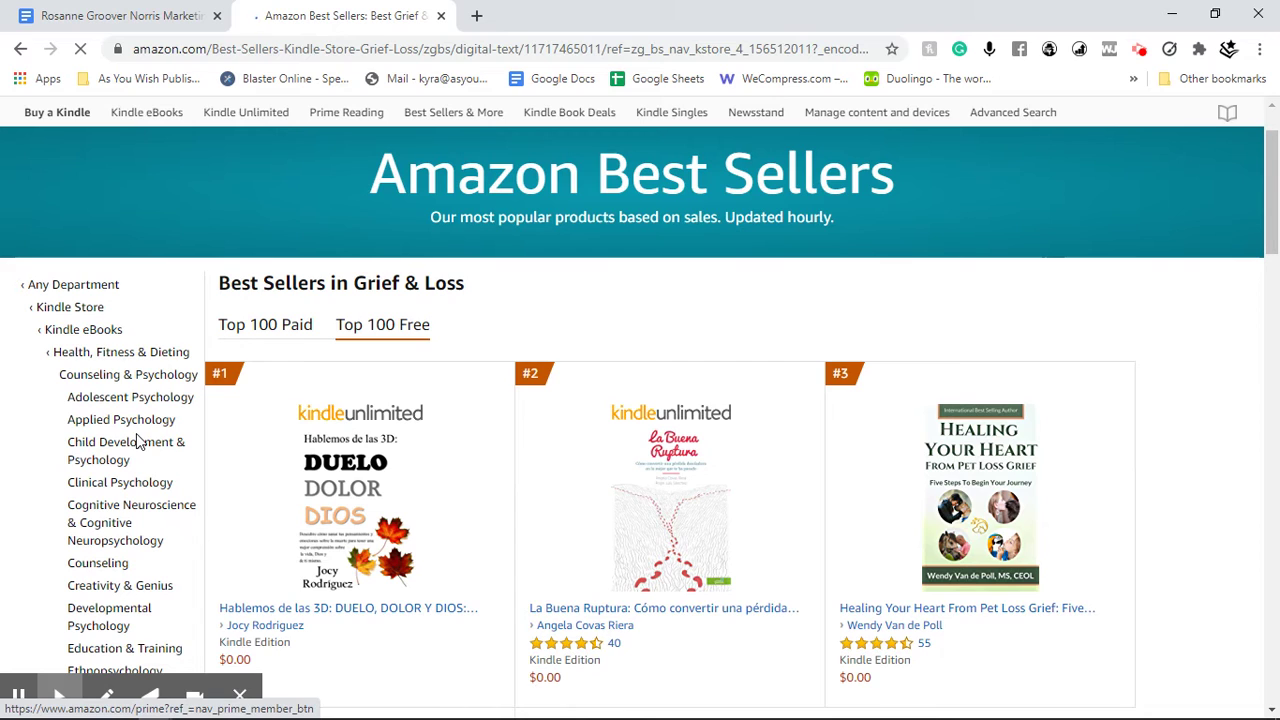
scroll(143, 405, "down", 2)
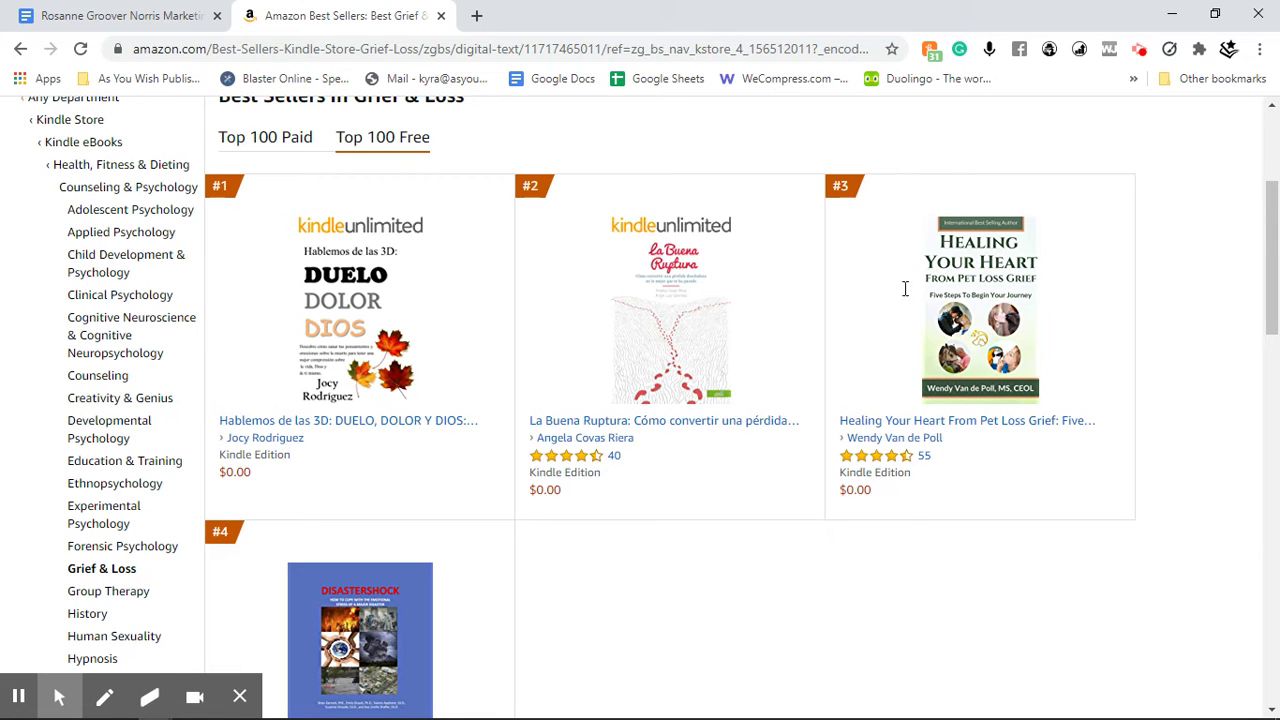
scroll(917, 431, "up", 2)
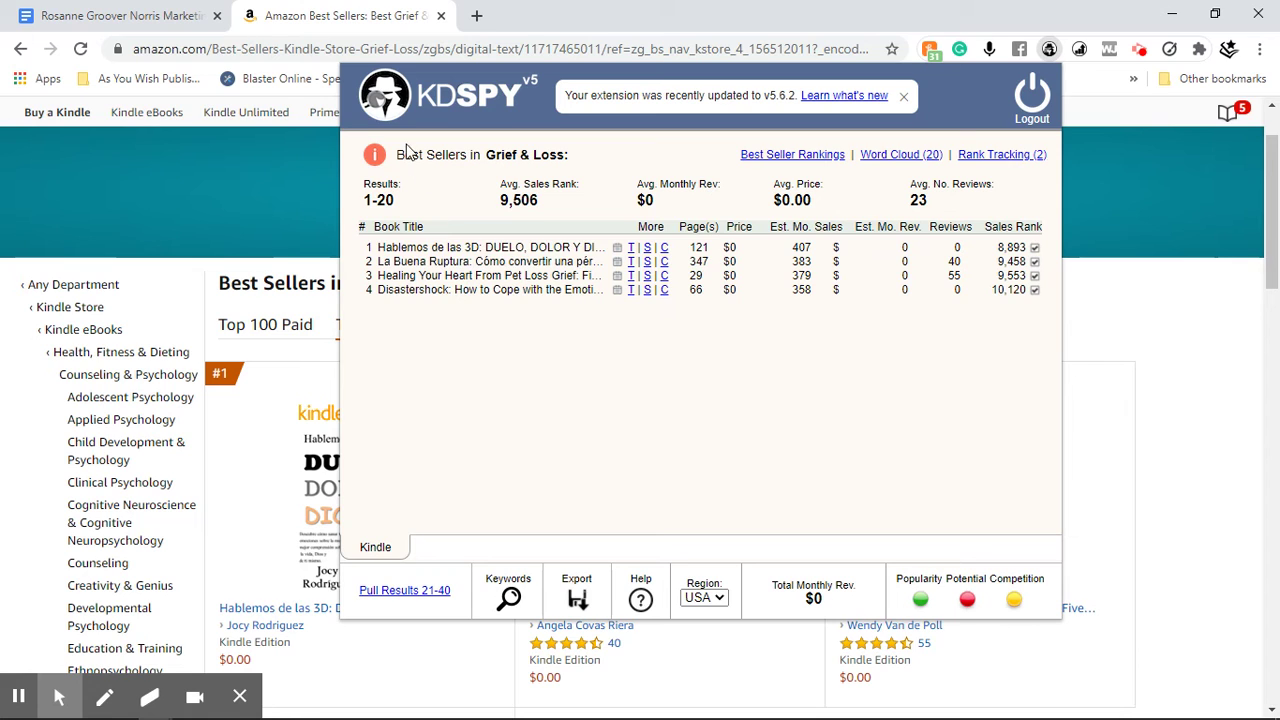
mouse_move(374, 155)
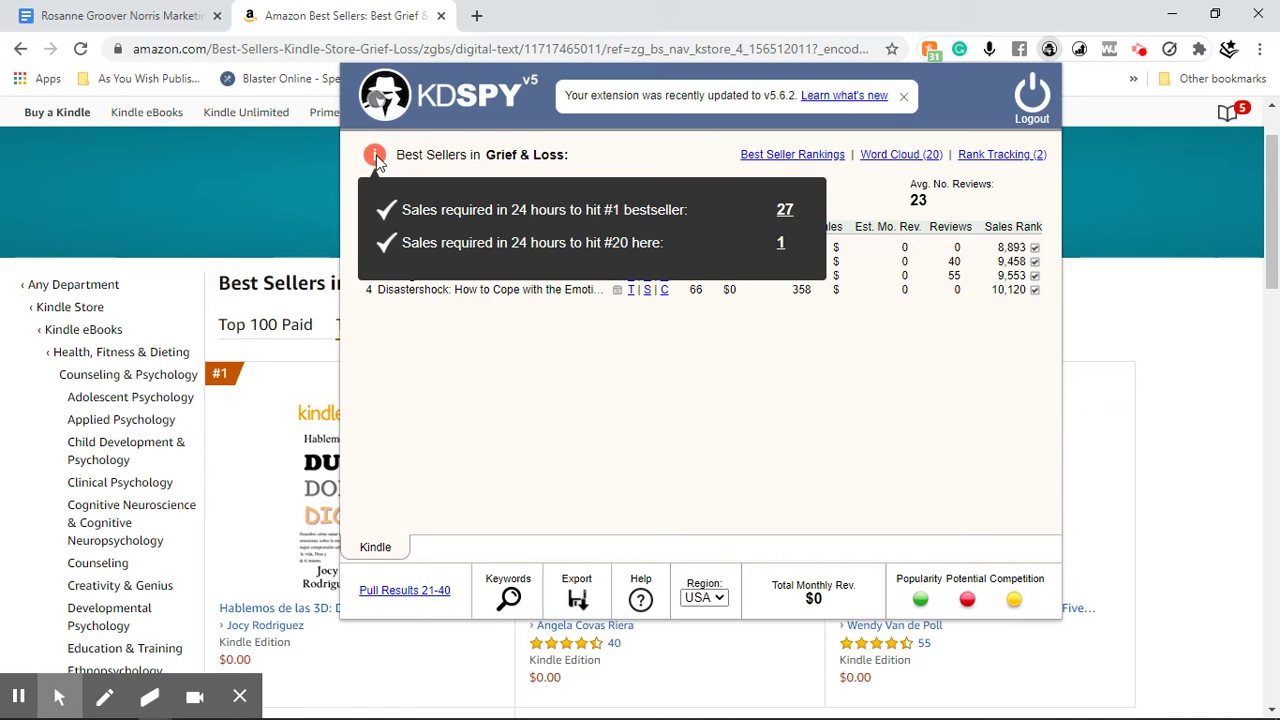
left_click(232, 183)
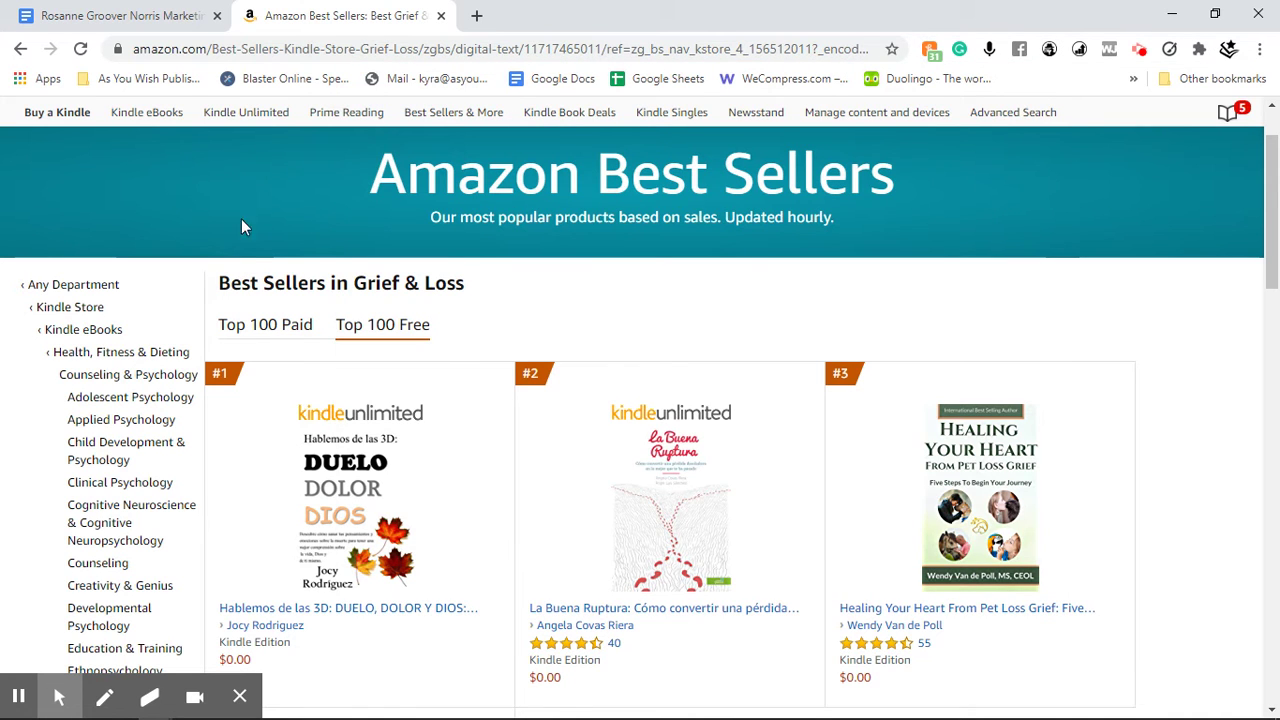
Step: Scroll down the sidebar and open the Mental Health free best-seller list
scroll(150, 420, "down", 1)
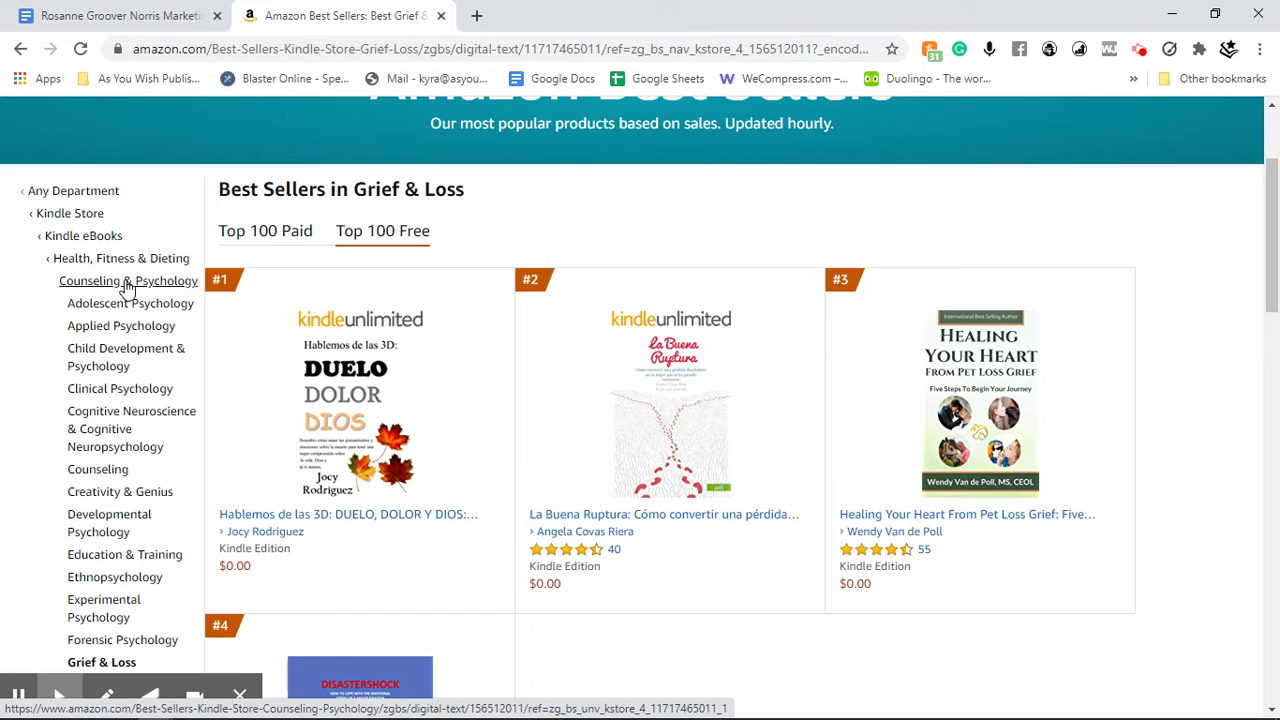
scroll(127, 292, "down", 2)
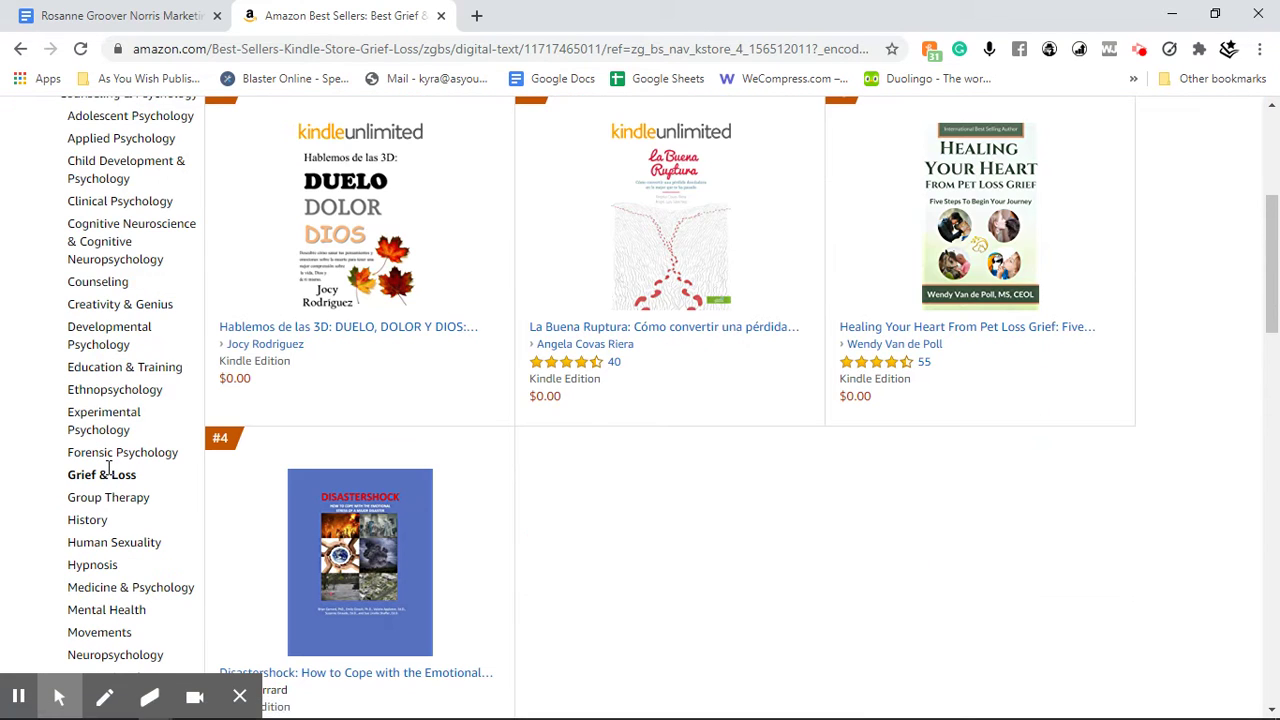
scroll(112, 500, "down", 1)
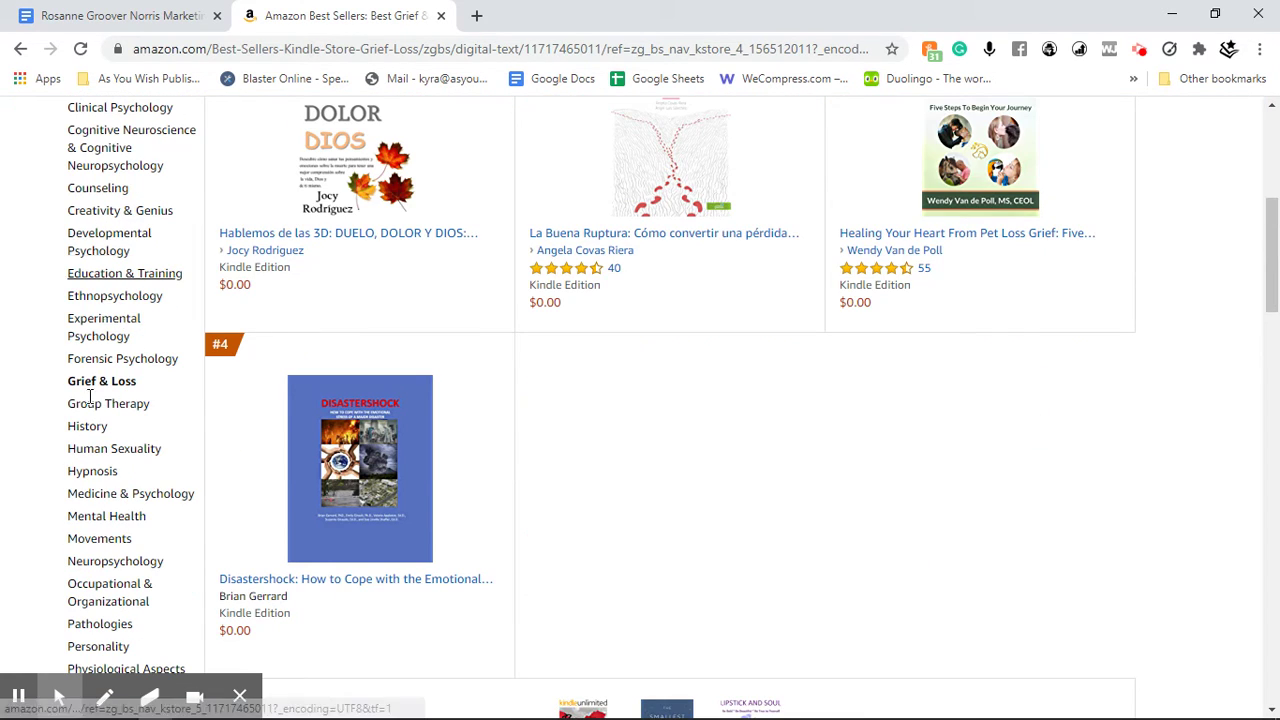
left_click(106, 516)
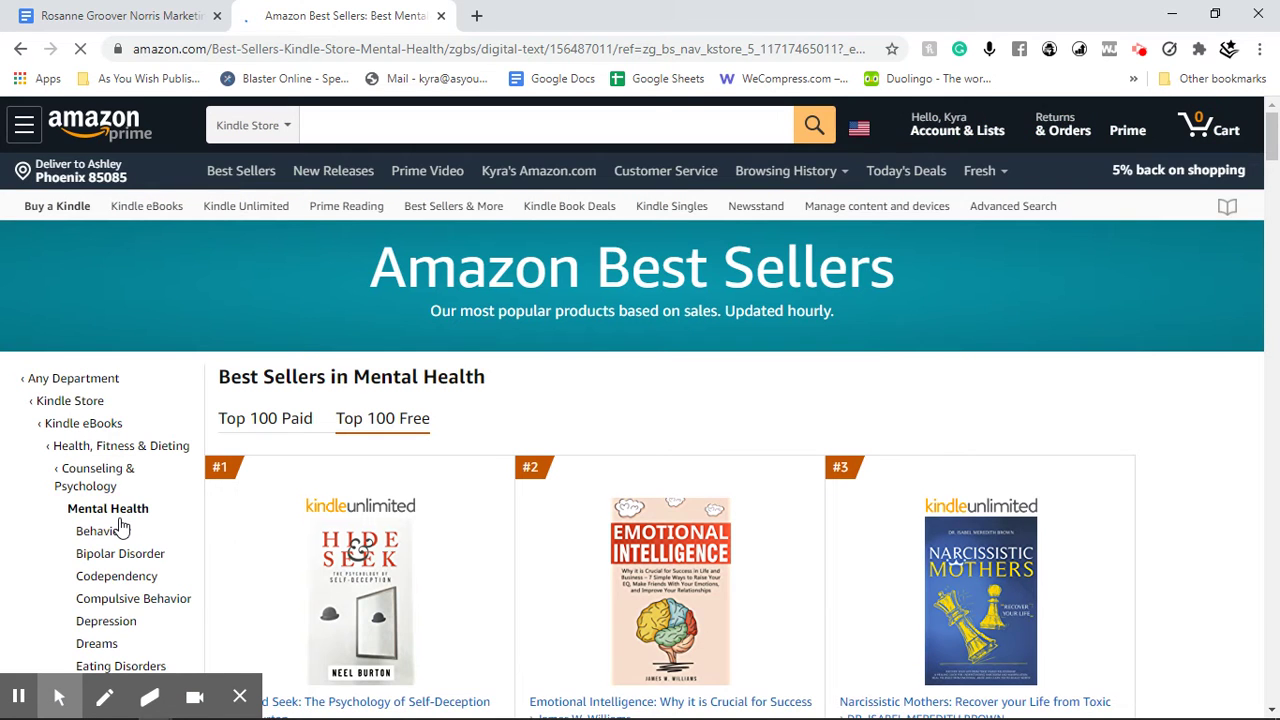
Step: Read KDSPY's Mental Health figure (867 daily sales for #1), then open Depression best sellers
scroll(120, 528, "down", 2)
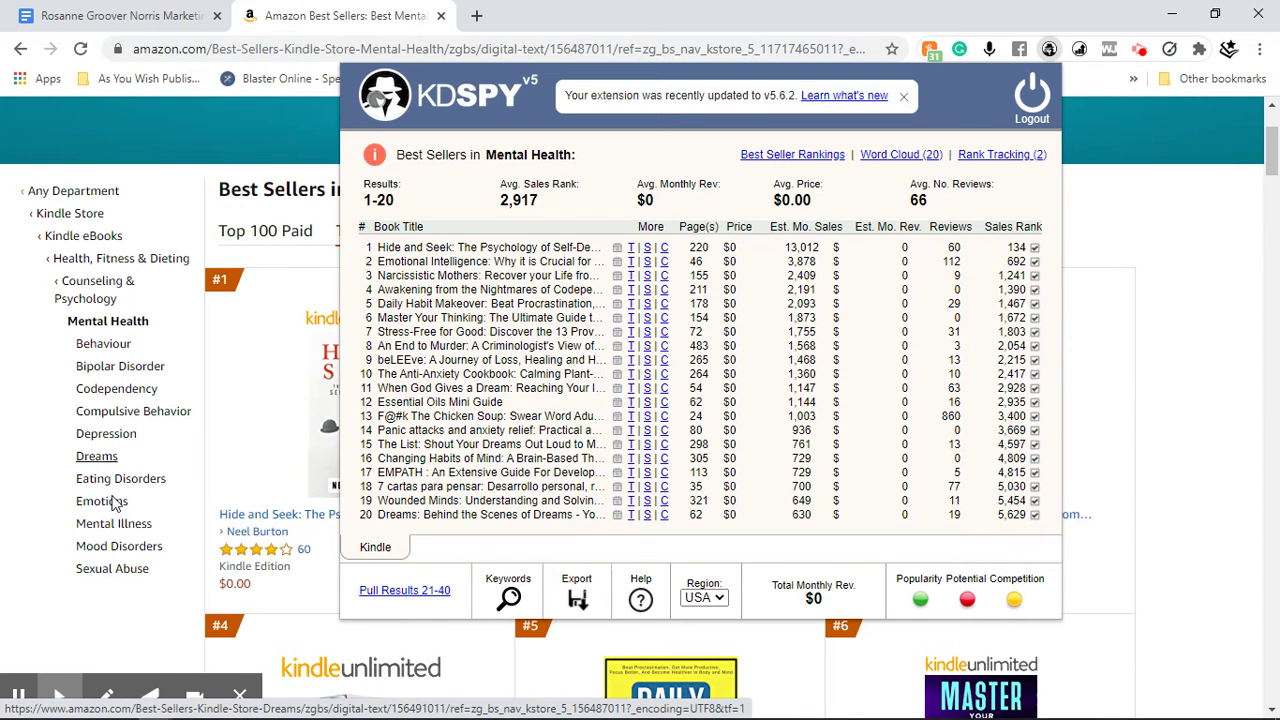
key("Escape")
left_click(116, 437)
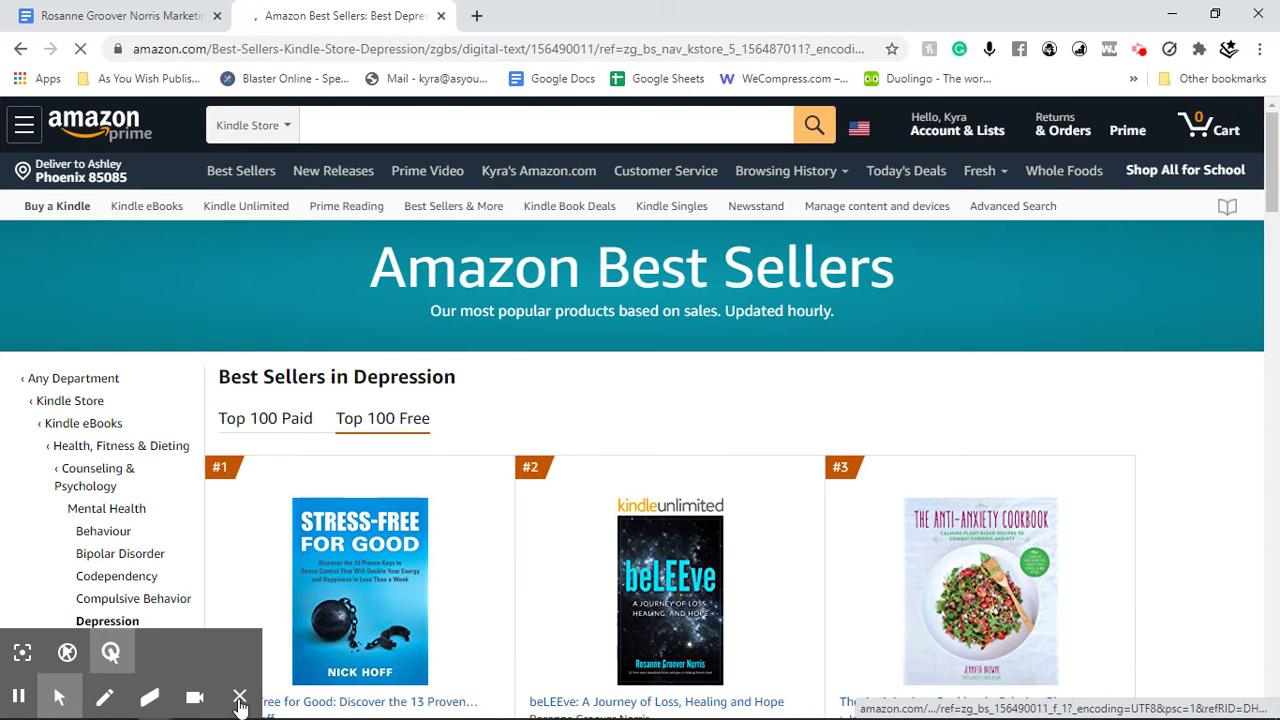
Step: Read KDSPY's Depression figure of 117 sales in 24 hours for #1, then browse the list
left_click(1049, 49)
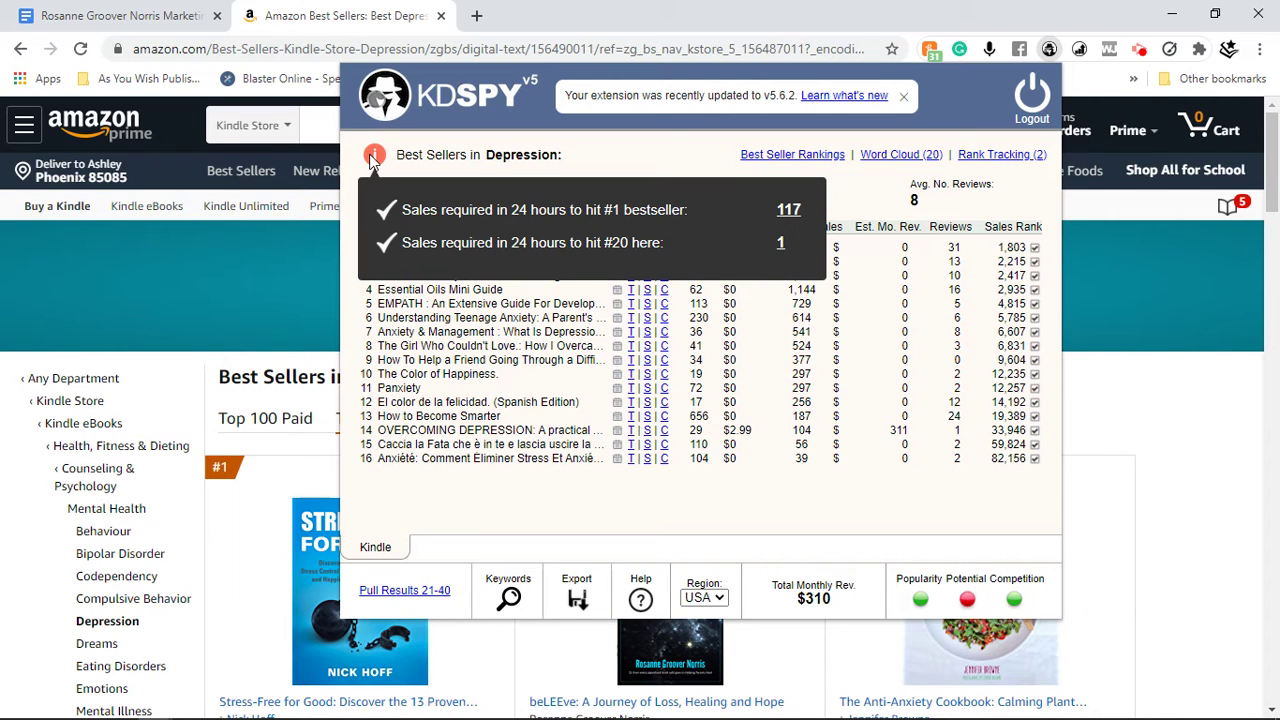
left_click(259, 288)
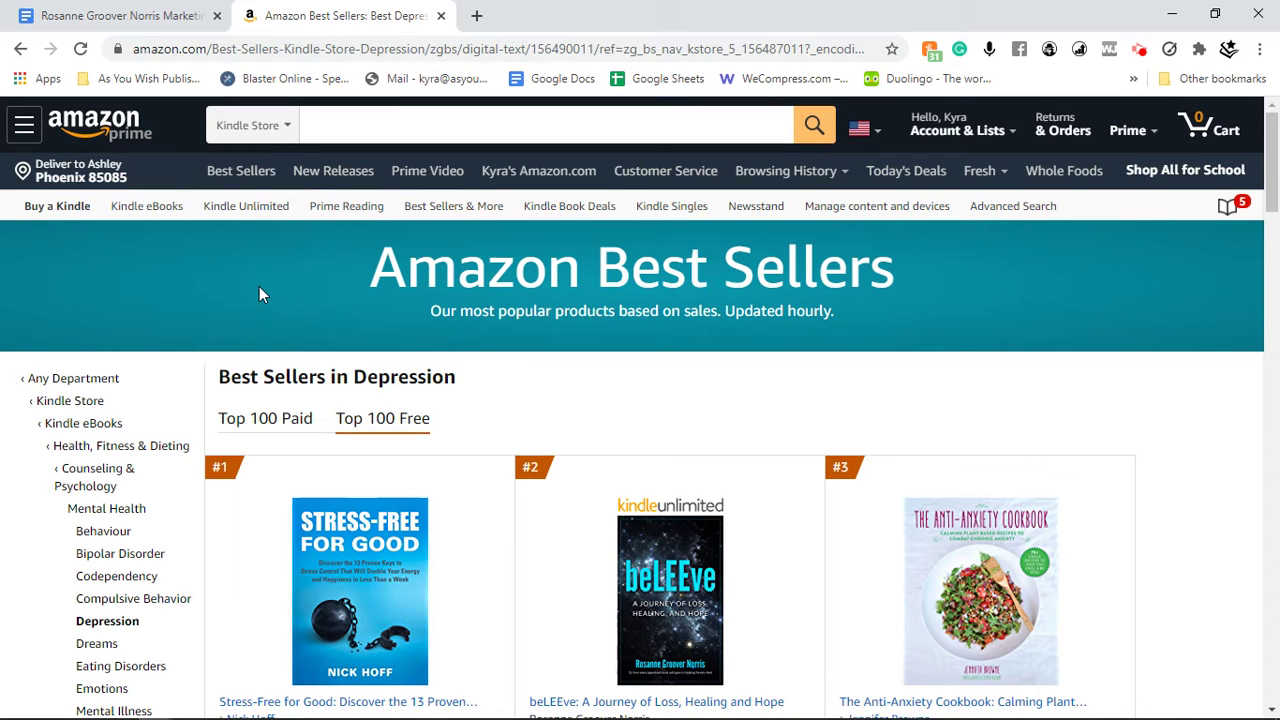
scroll(852, 315, "down", 2)
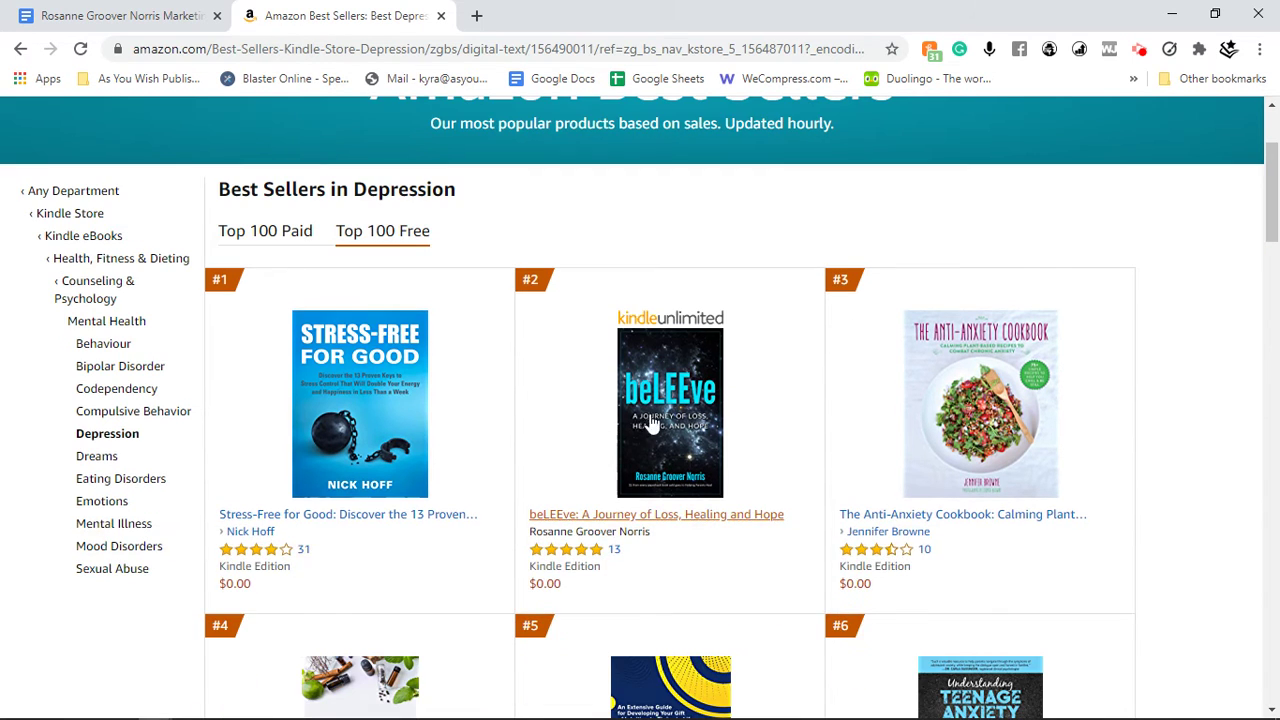
scroll(767, 451, "up", 1)
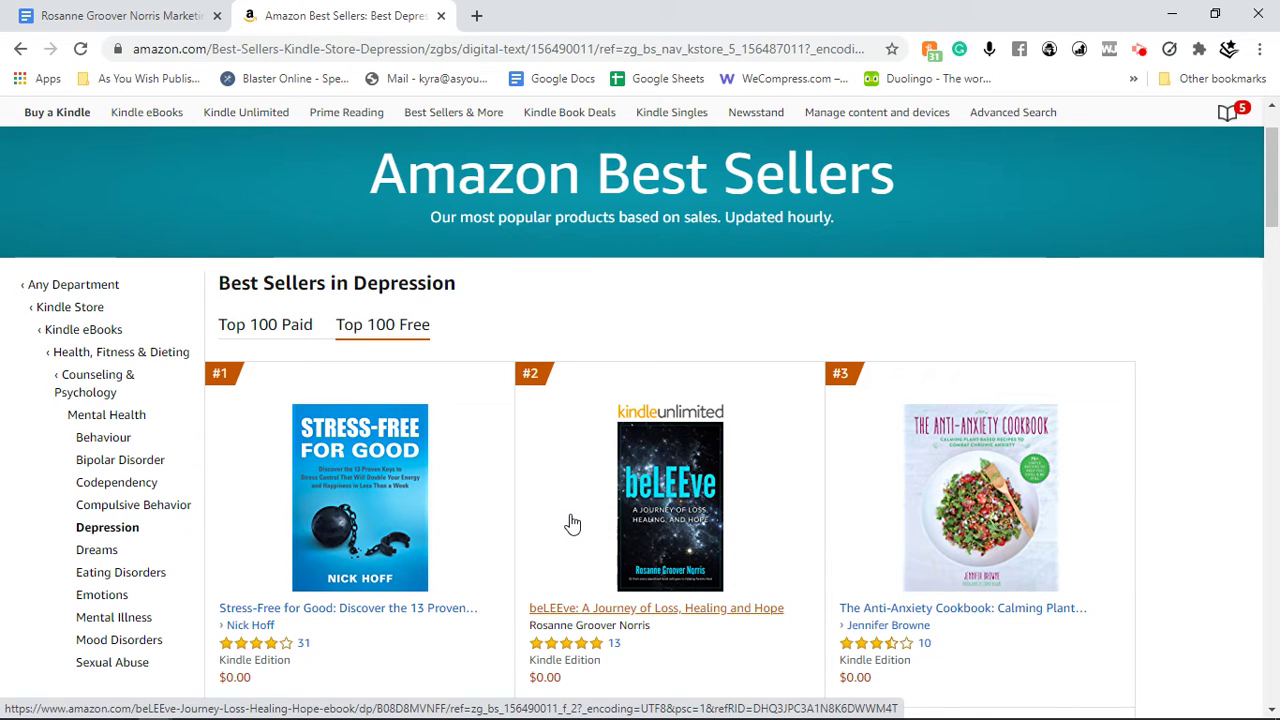
Step: Switch to the marketing report and jump to its Depression # 1 section
left_click(140, 8)
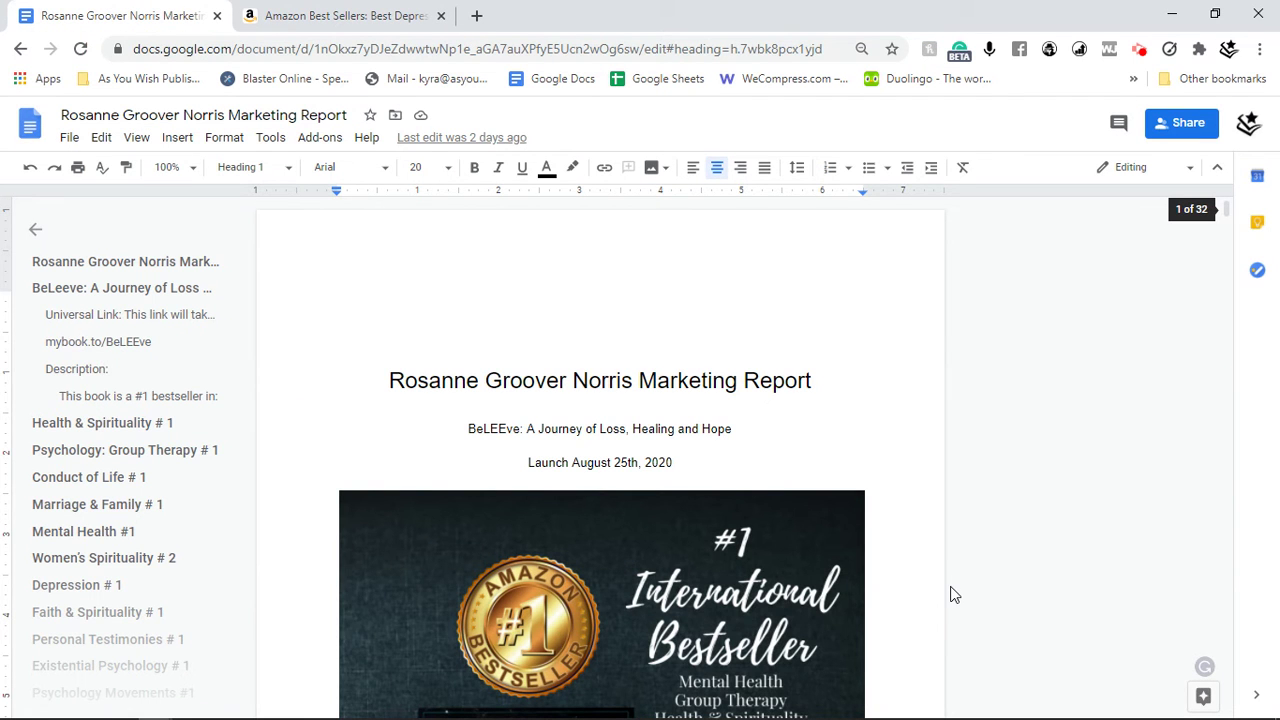
scroll(952, 594, "down", 2)
scroll(952, 594, "down", 1)
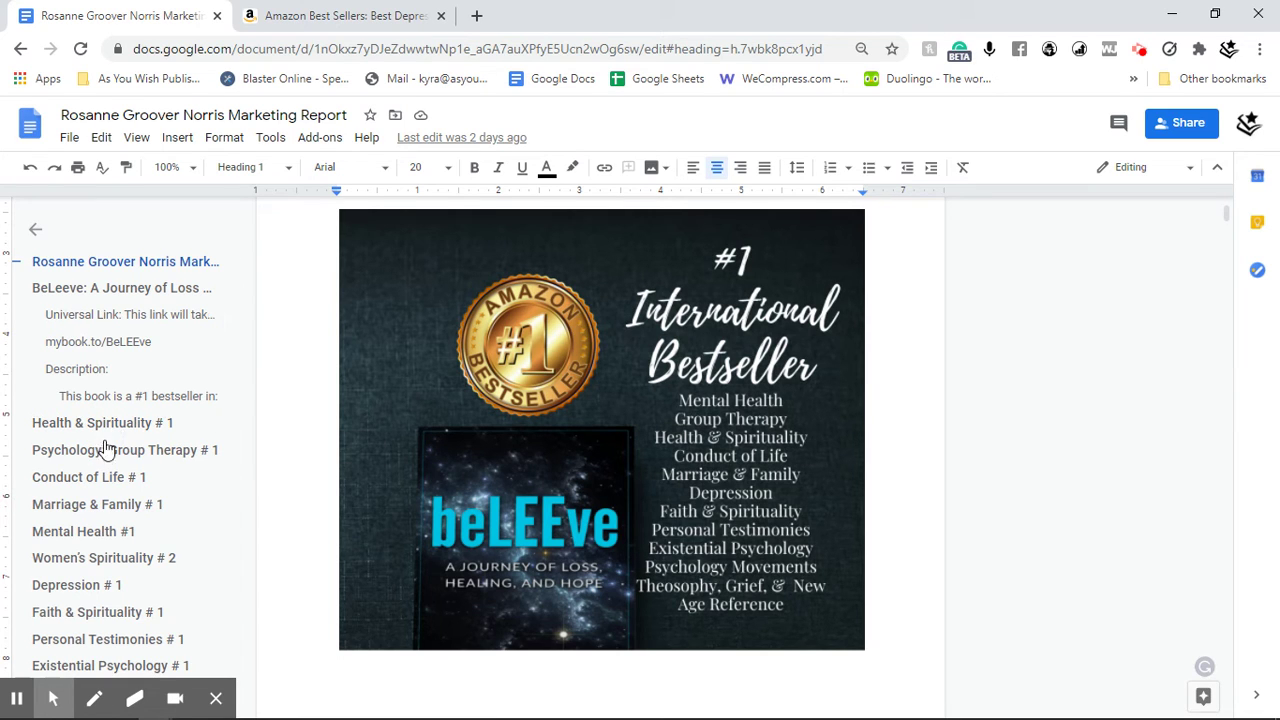
left_click(85, 591)
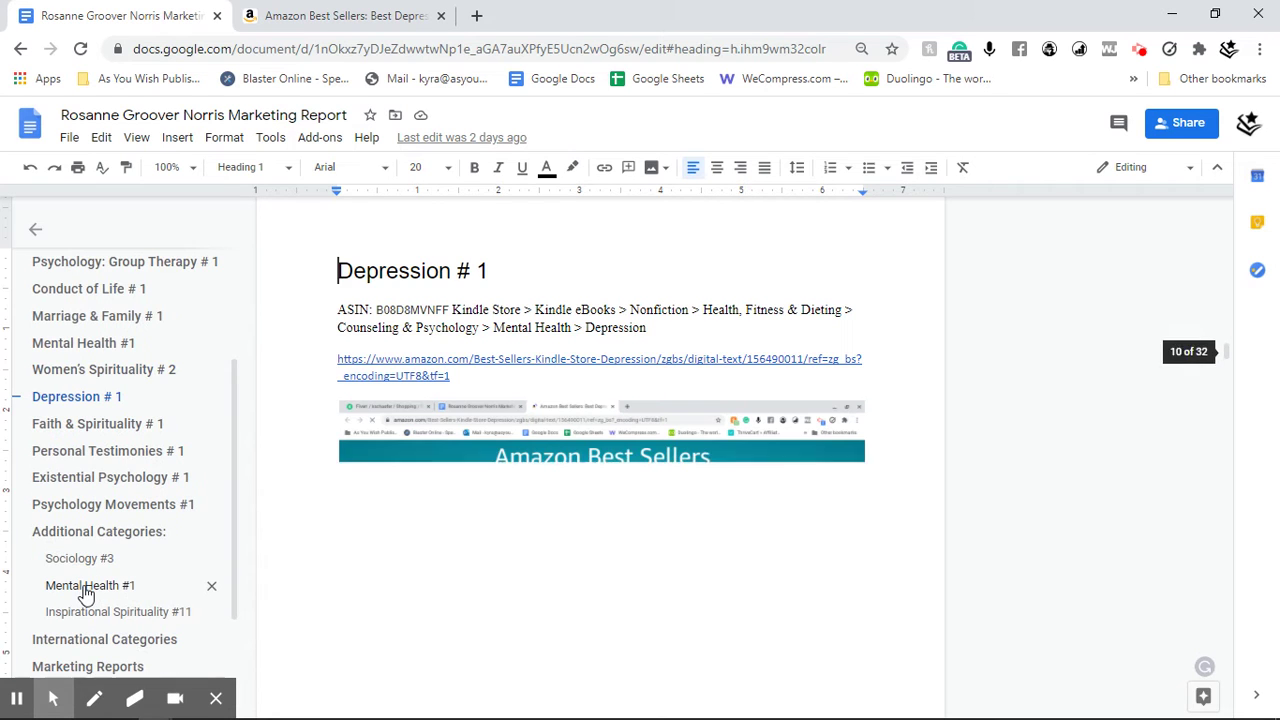
Step: Select and deselect the ASIN category path text, then return to Amazon's Depression list
left_click(648, 331)
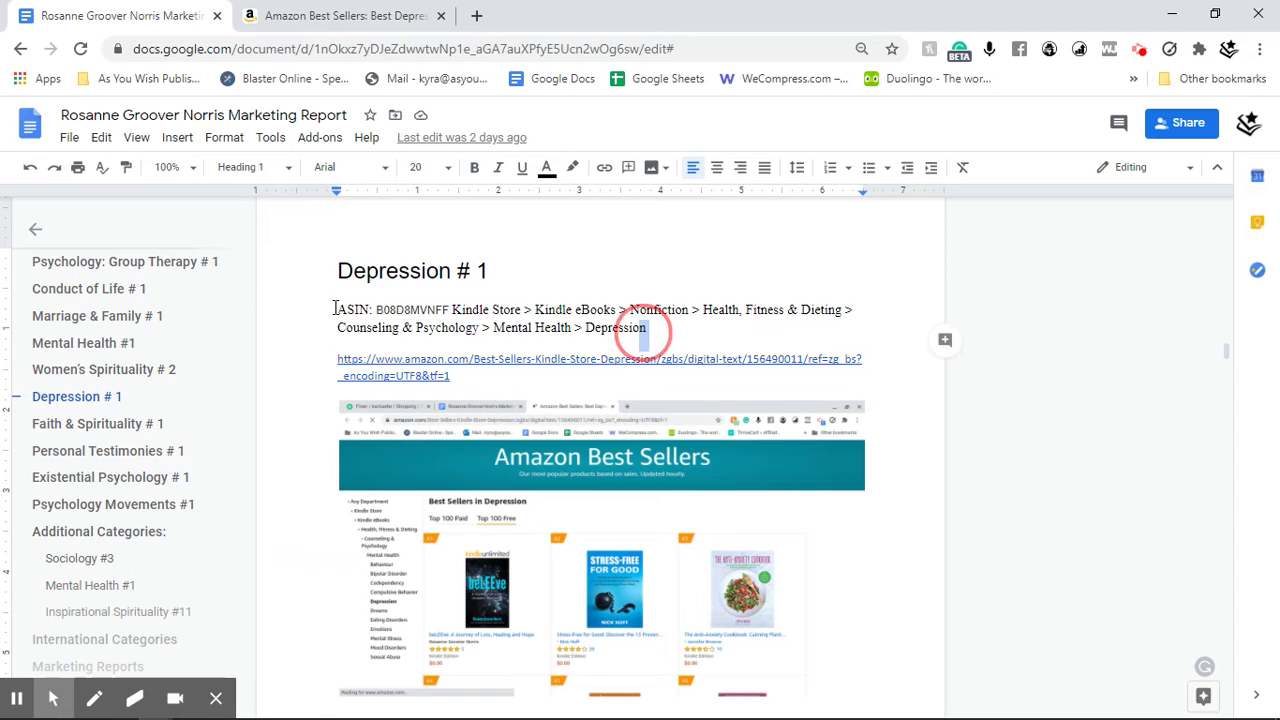
left_click(335, 308)
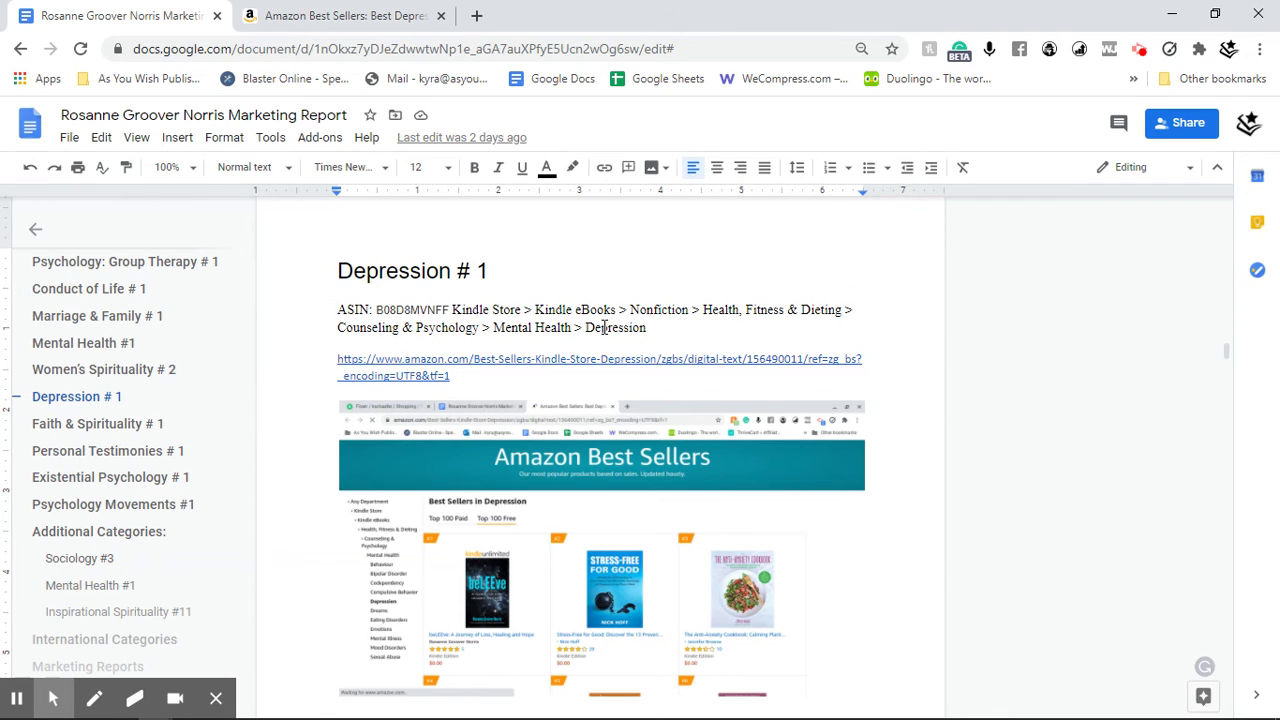
left_click(675, 333, "shift")
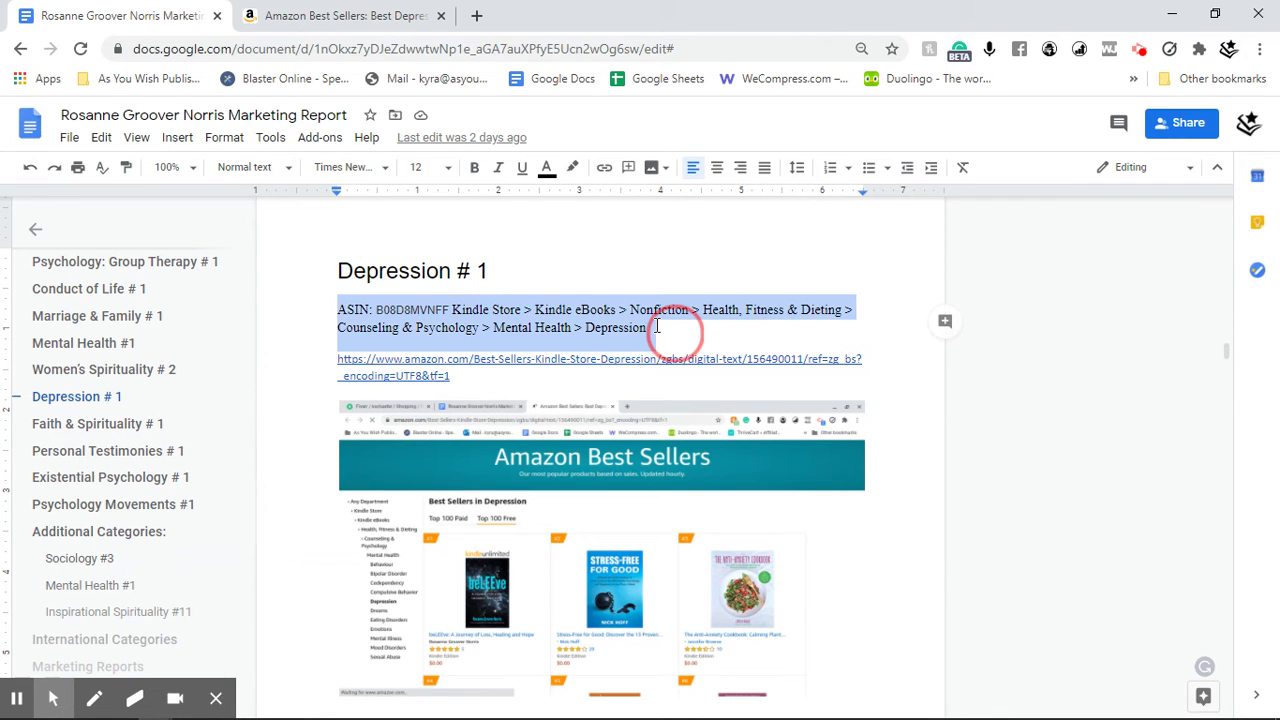
left_click(656, 327)
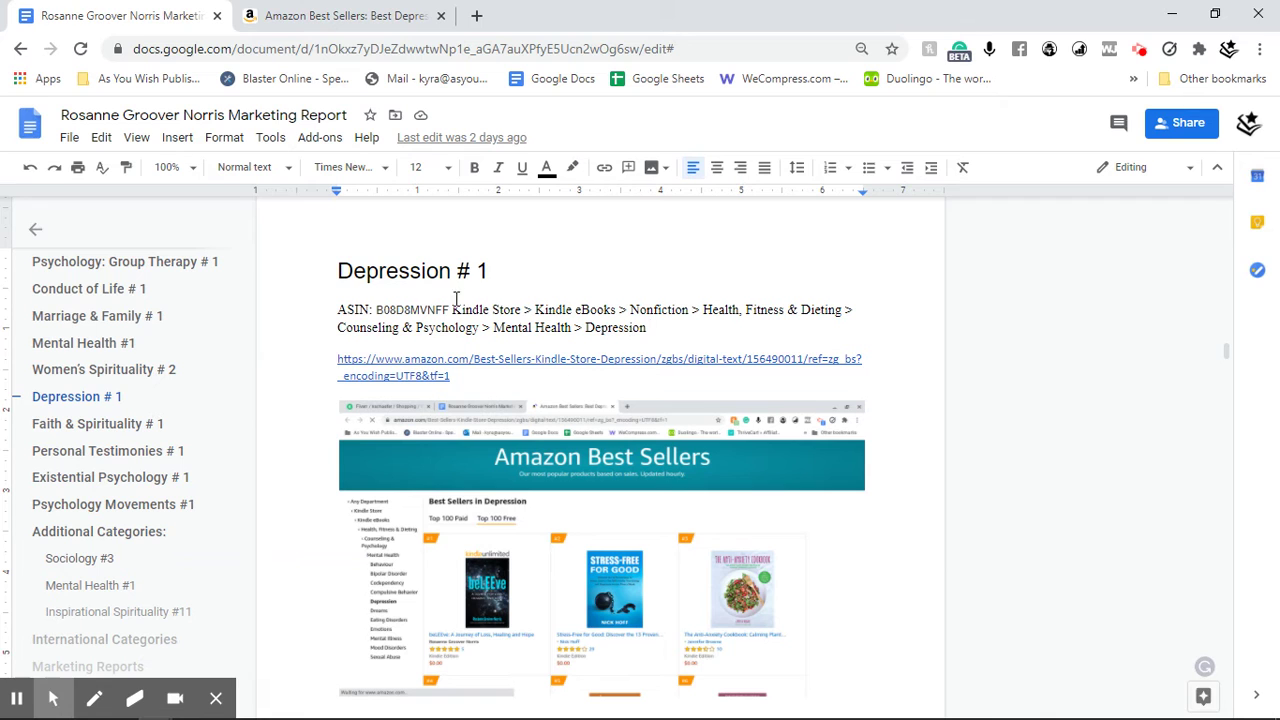
left_click(310, 16)
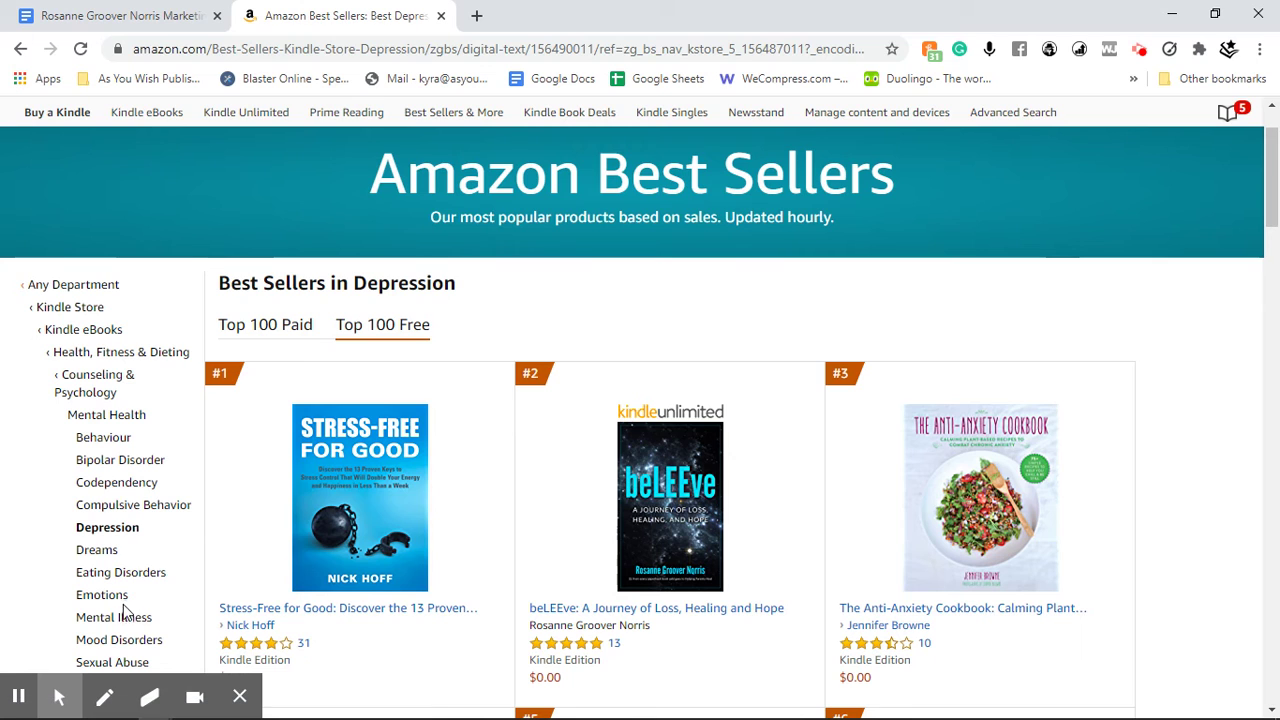
Step: Switch back to the report's Depression # 1 section with its category path and screenshot
left_click(84, 14)
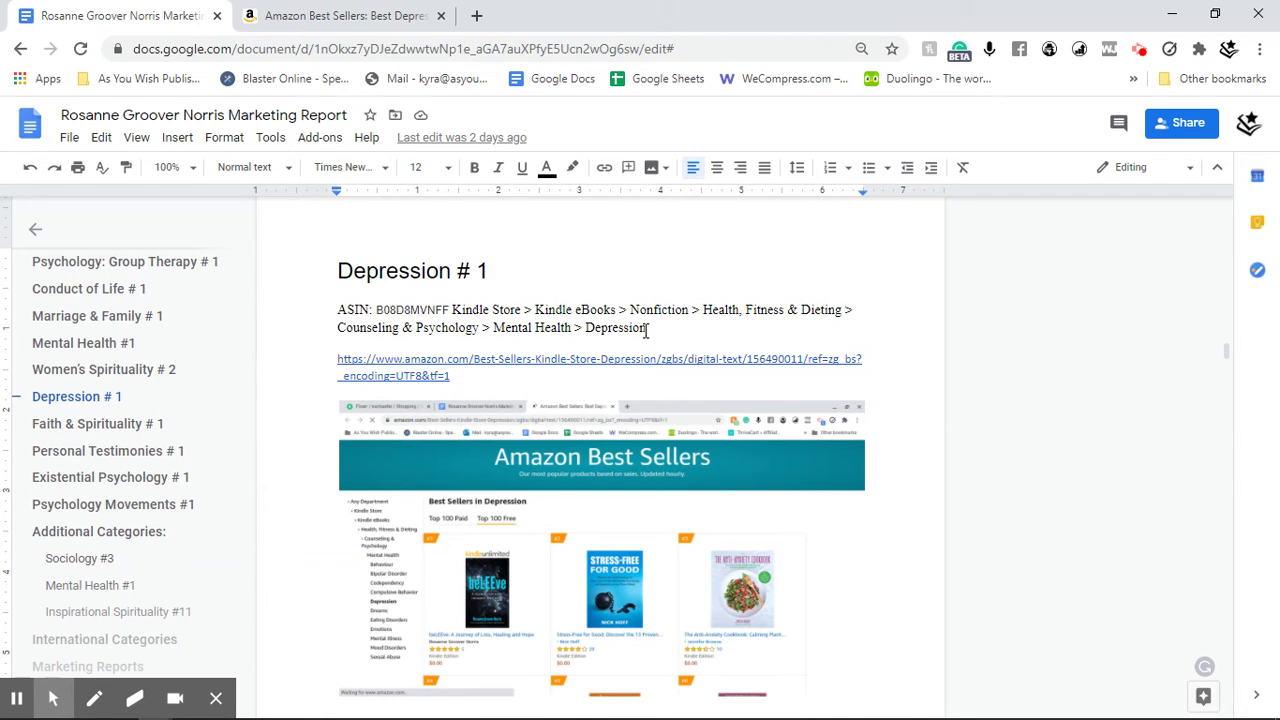
Step: Highlight the report's ASIN line through 'Depression', then go back to Amazon's Depression best-seller tab
left_click_drag(646, 330, 318, 318)
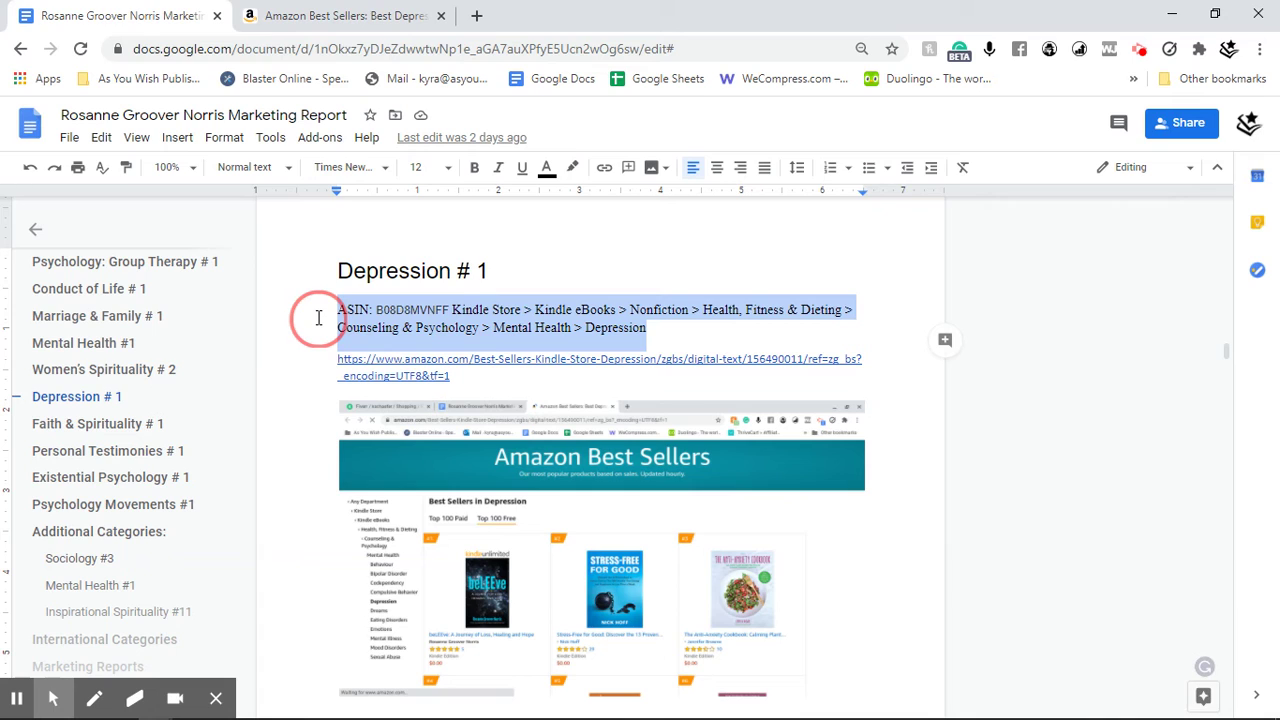
left_click(651, 334)
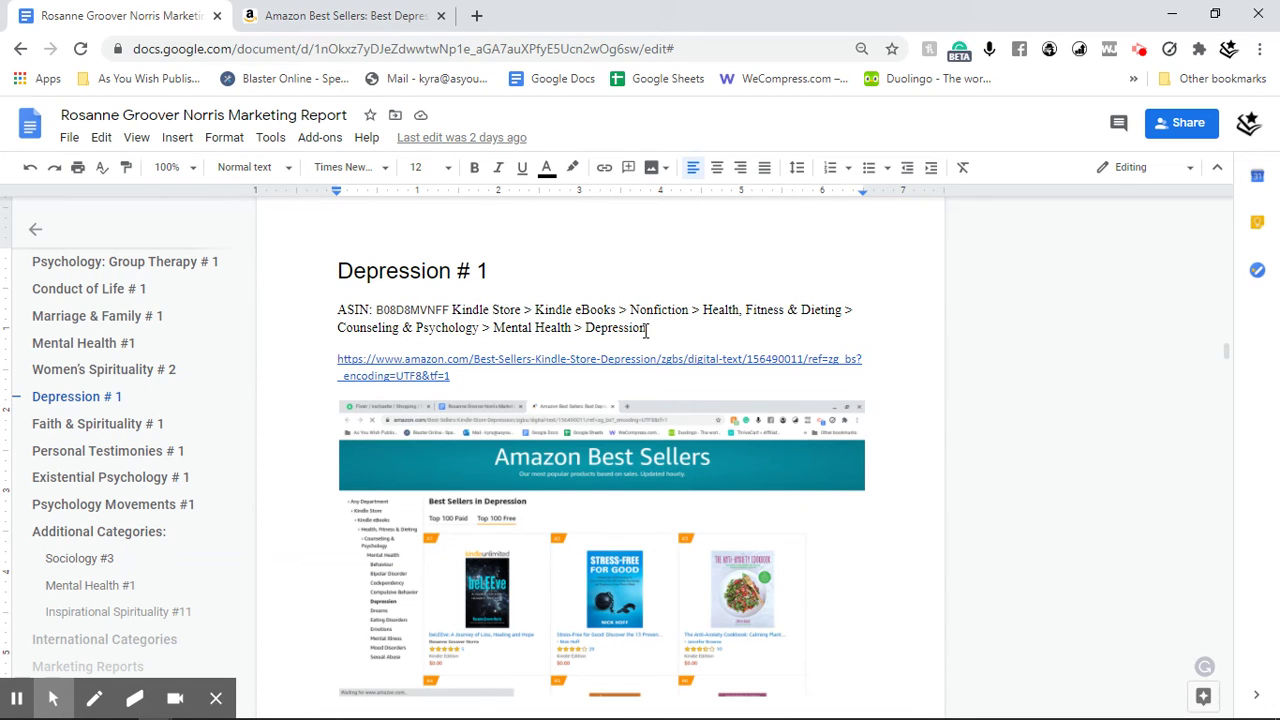
left_click(645, 329)
left_click(379, 5)
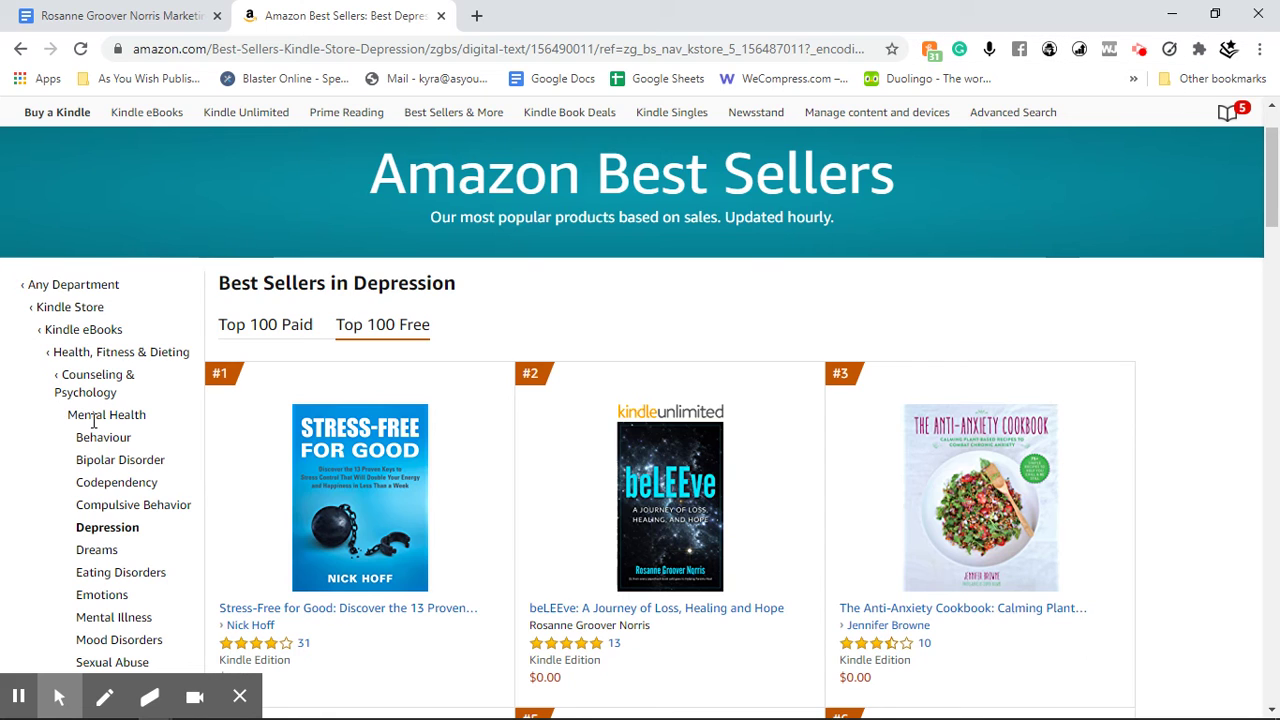
Step: Skim Amazon's free Depression list, then return to the report's Depression # 1 category path and screenshot
scroll(103, 567, "down", 1)
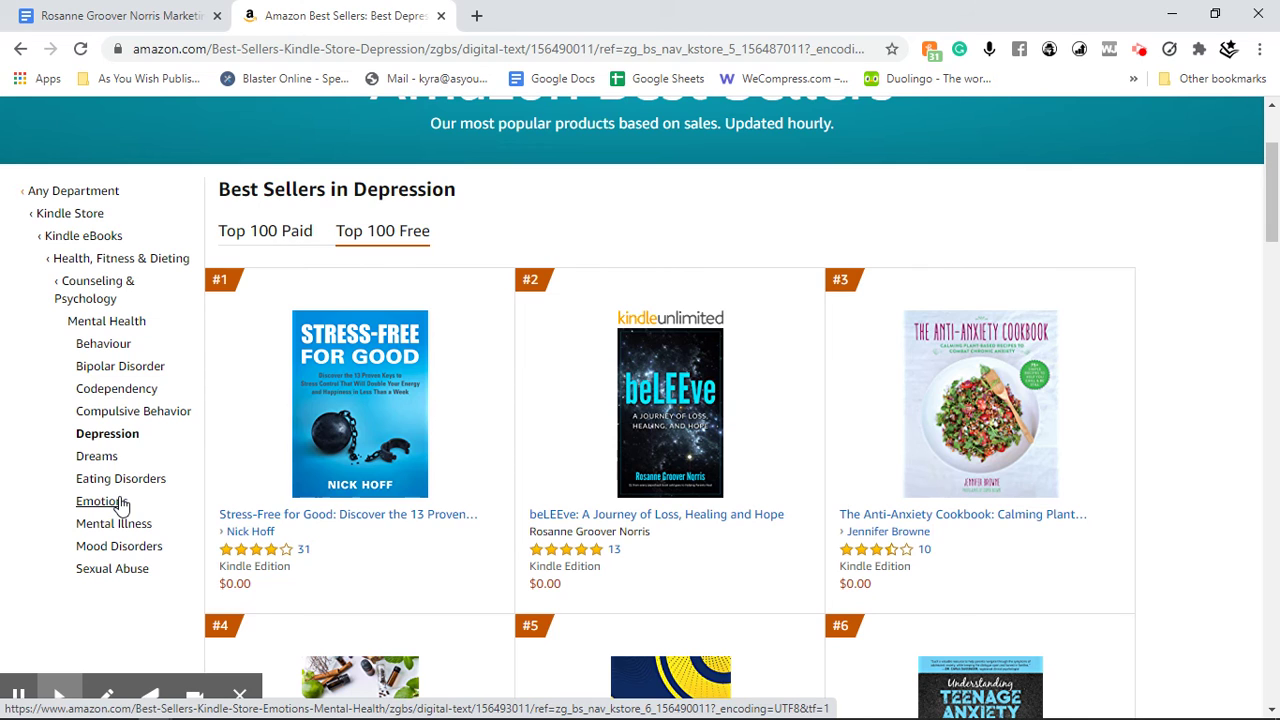
scroll(976, 257, "up", 3)
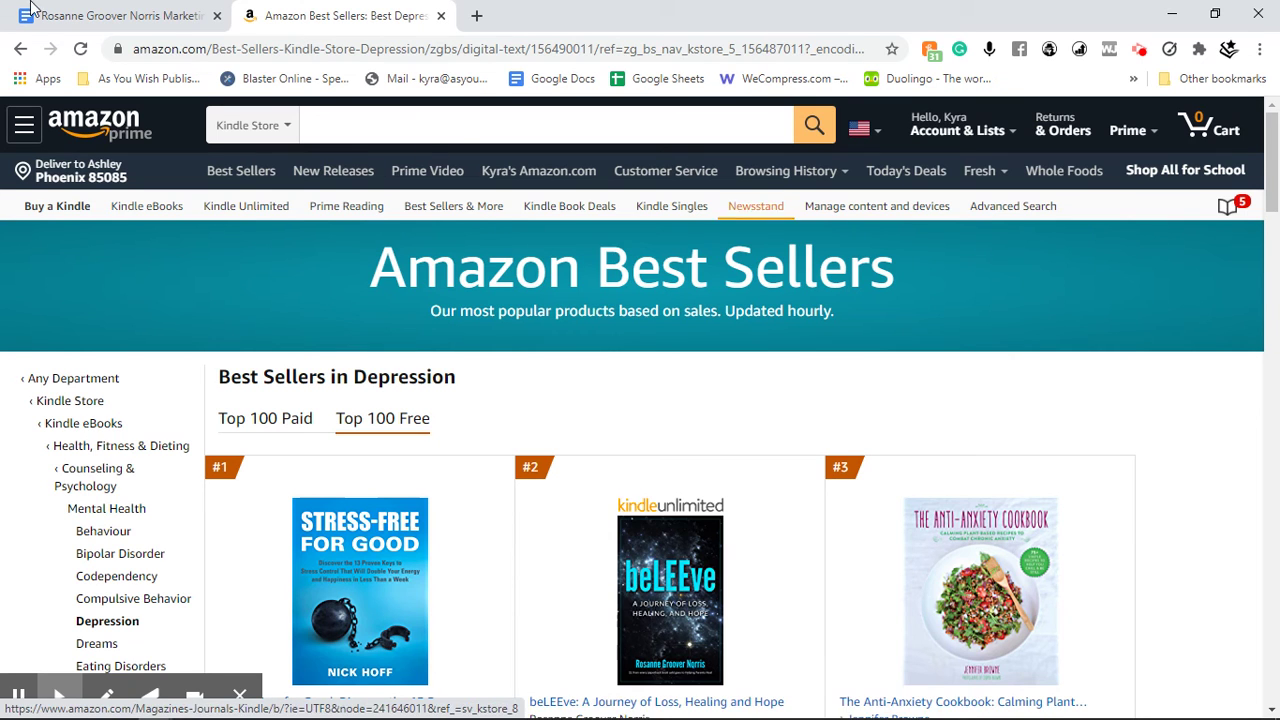
key("ctrl+Tab")
scroll(170, 330, "up", 2)
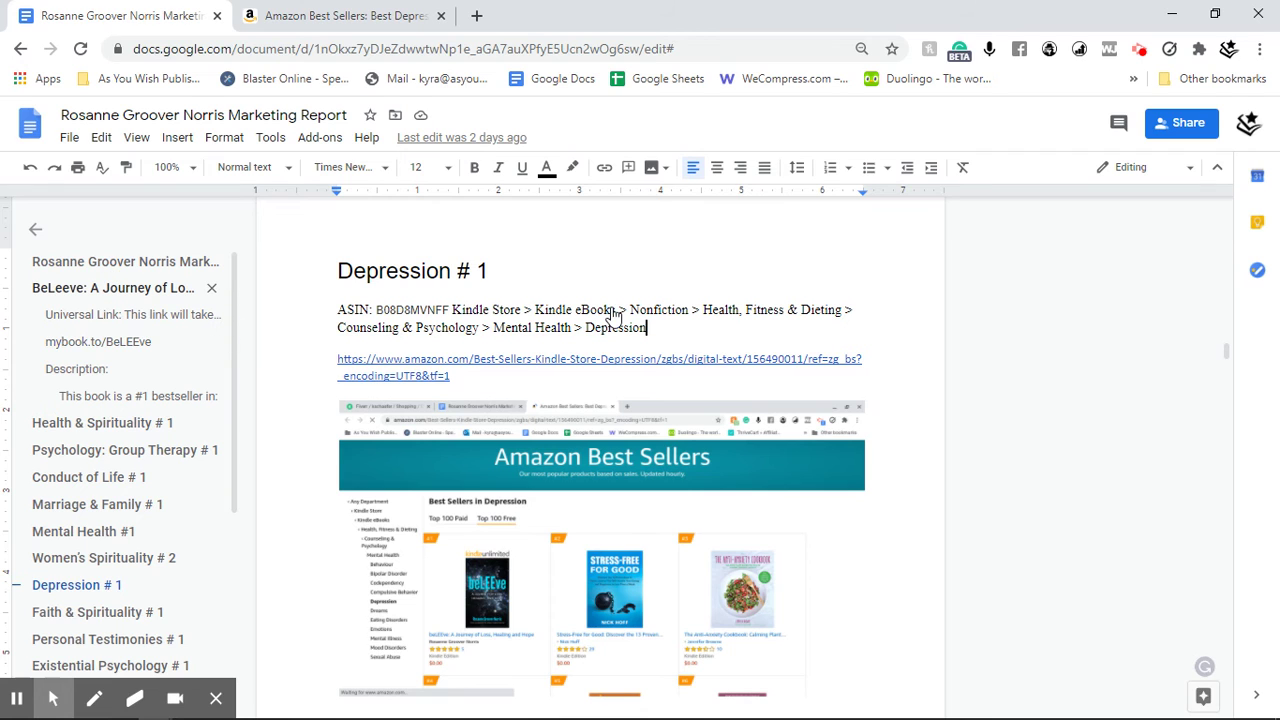
Step: Bring the report's #1 International Bestseller cover into view, then go back to Amazon's free Depression list
key("ctrl+Home")
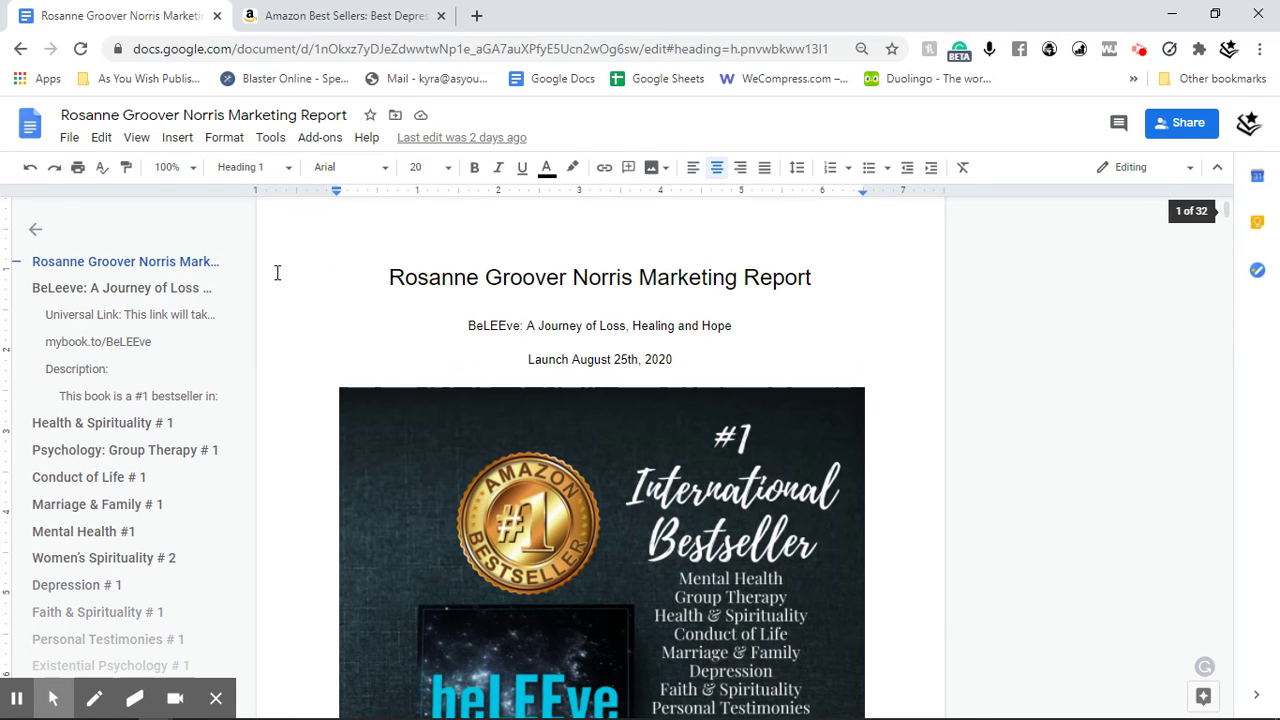
scroll(1053, 427, "down", 1)
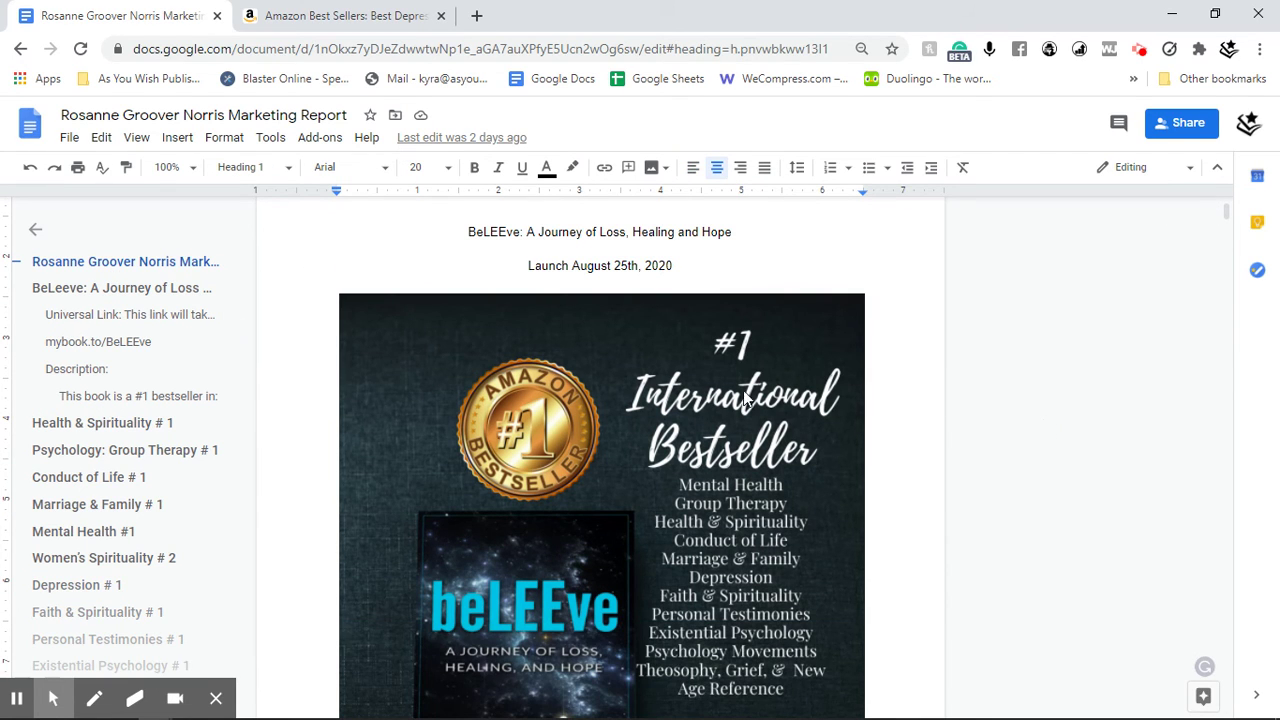
scroll(745, 375, "down", 1)
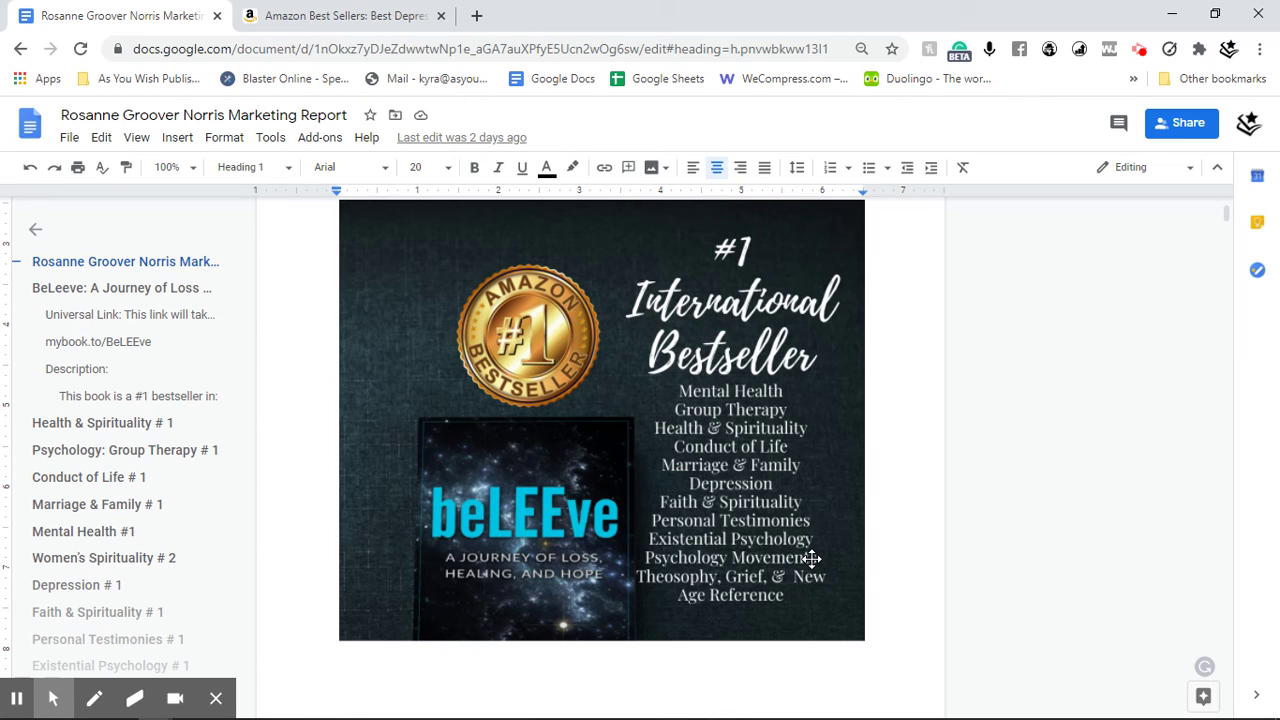
left_click(328, 8)
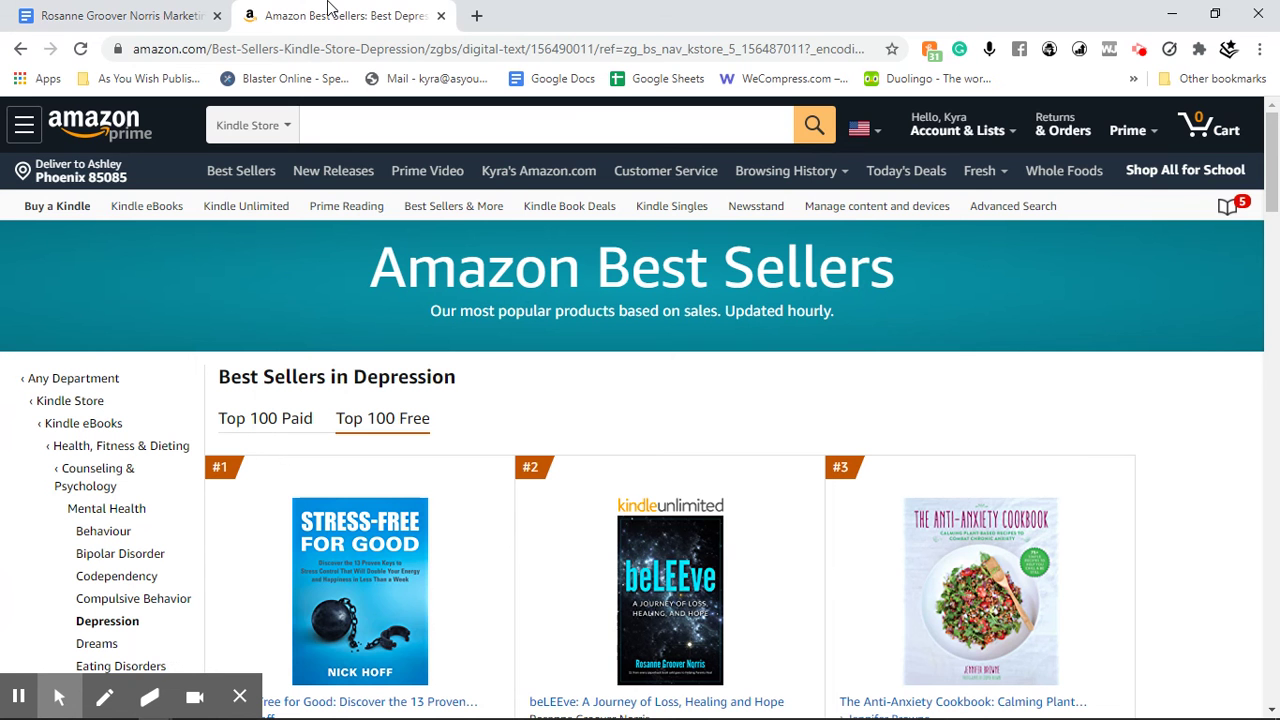